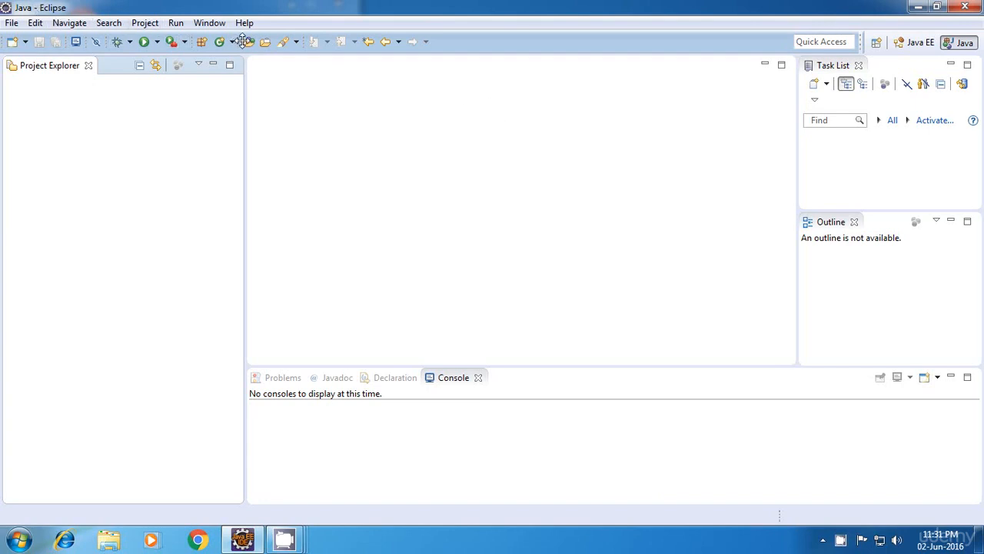
Create a Java project named Test and expand it to show src and the JRE System Library
left_click(11, 23)
mouse_move(34, 39)
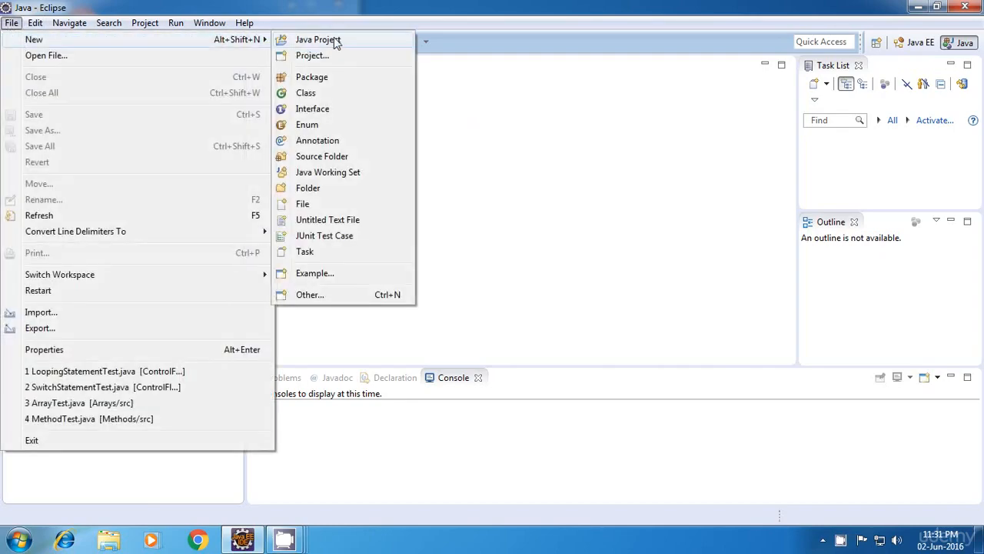
left_click(339, 42)
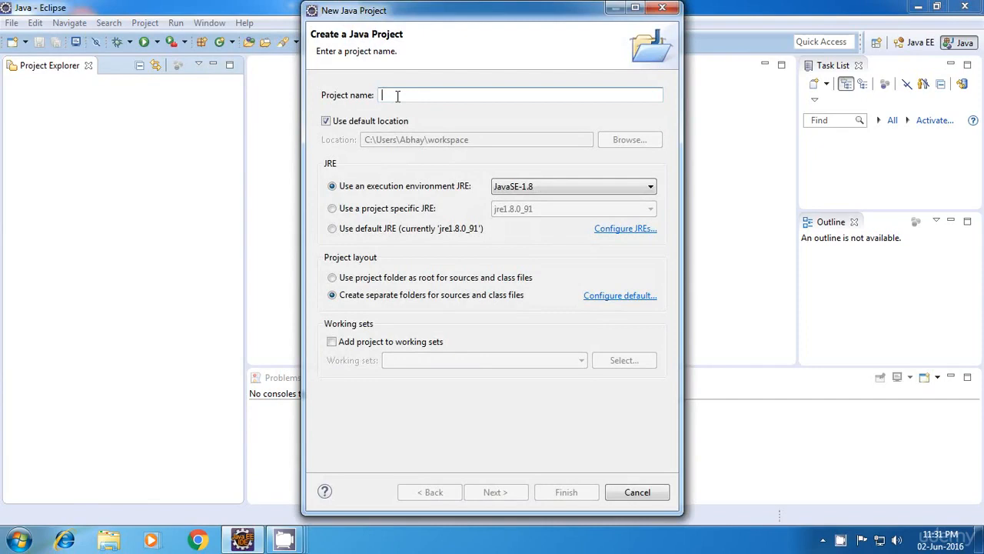
type("tES")
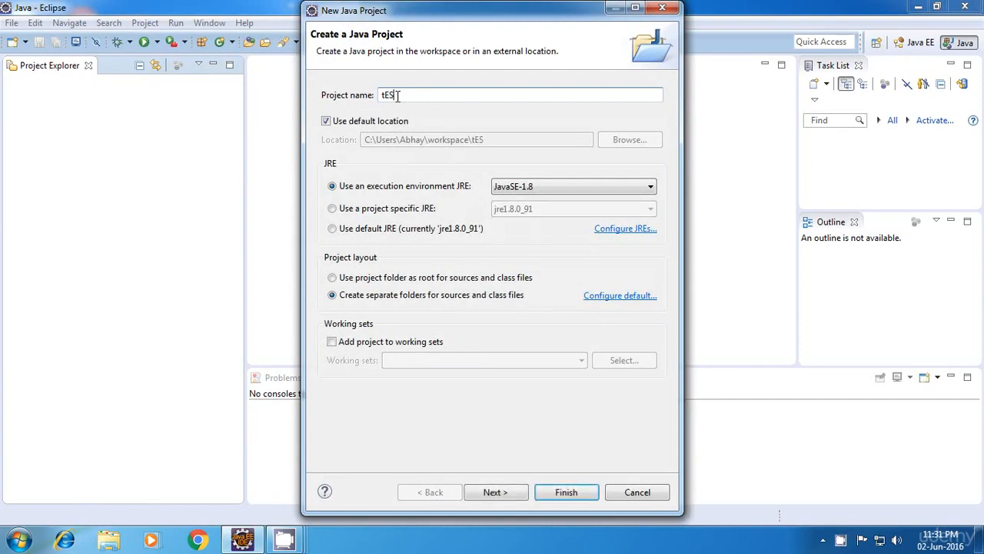
type("T")
left_click_drag(398, 95, 362, 100)
type("Tes")
type("t")
left_click(562, 496)
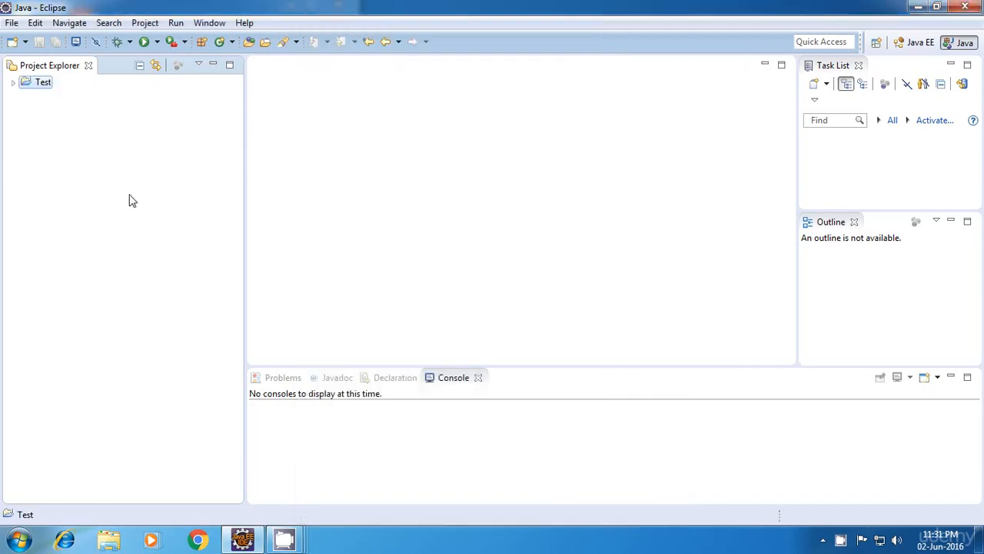
left_click(13, 83)
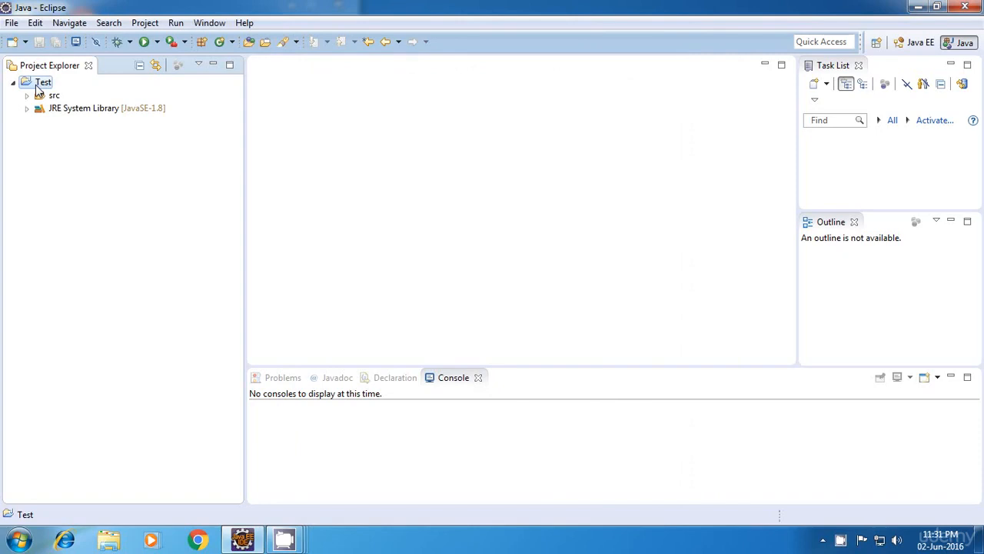
left_click(40, 84)
Add a HelloWorld class with a public static void main stub to the Test project
right_click(40, 87)
mouse_move(68, 83)
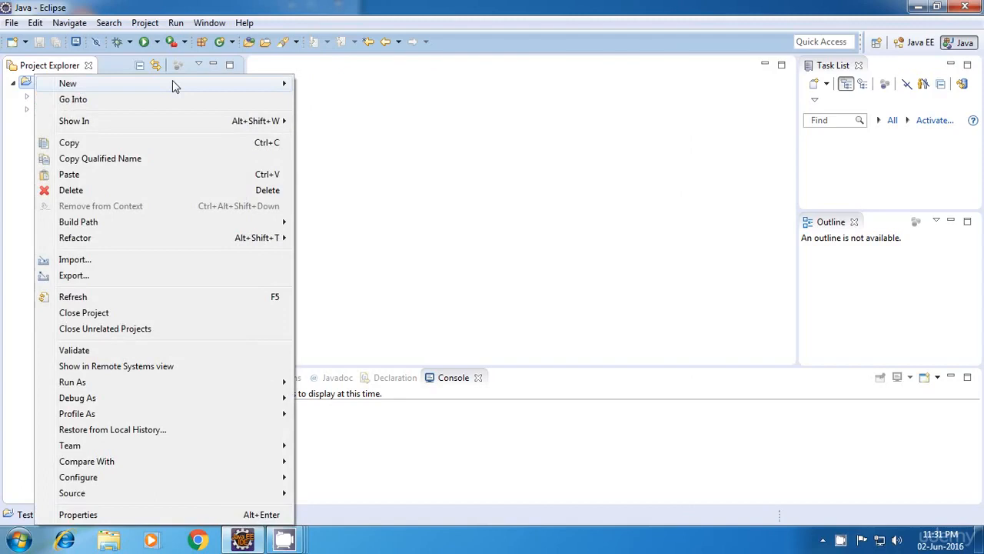
left_click(336, 177)
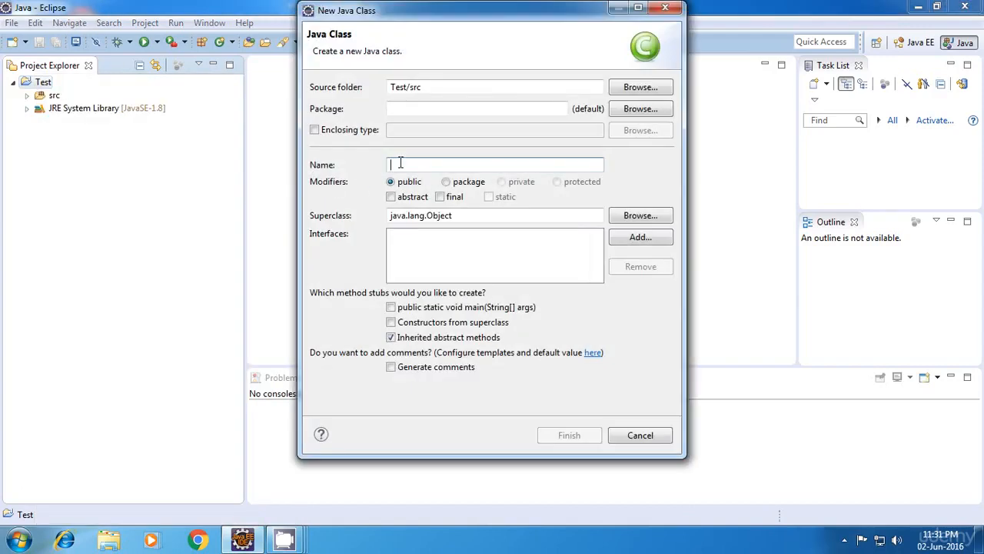
type("Hello")
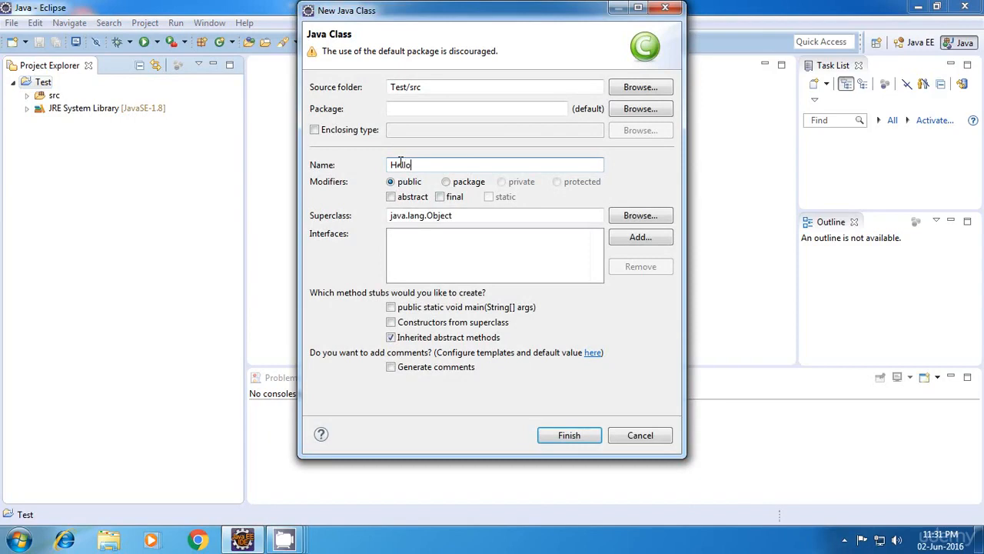
type("World")
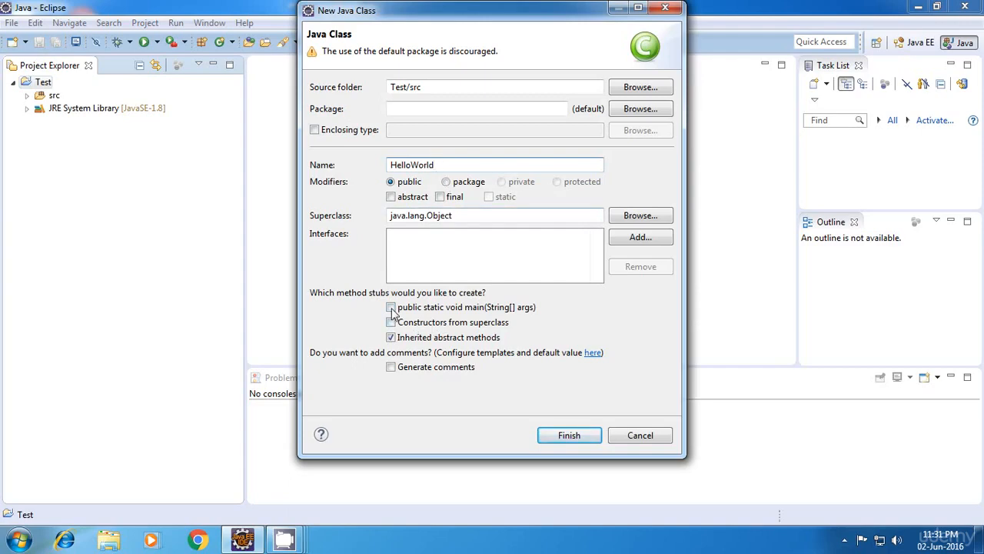
left_click(486, 307)
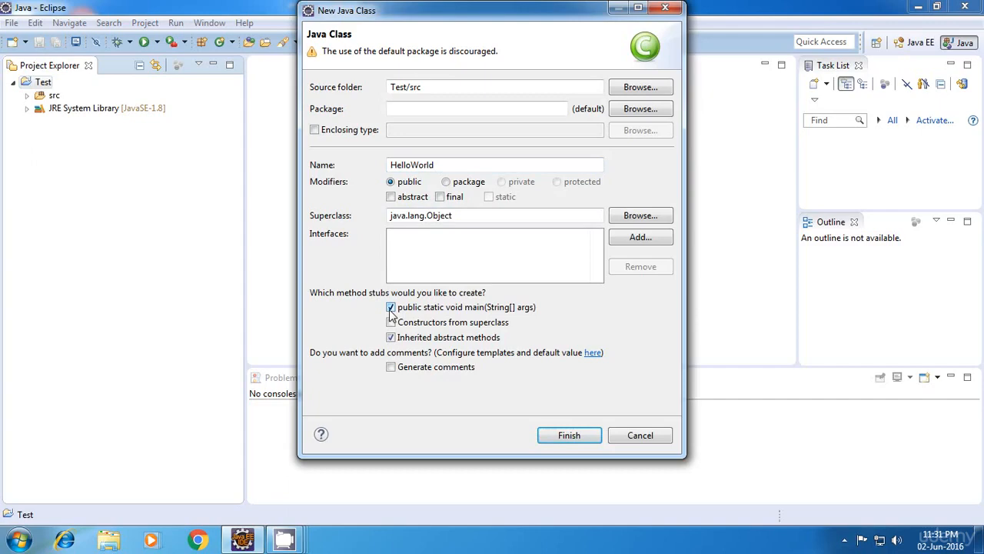
left_click(572, 435)
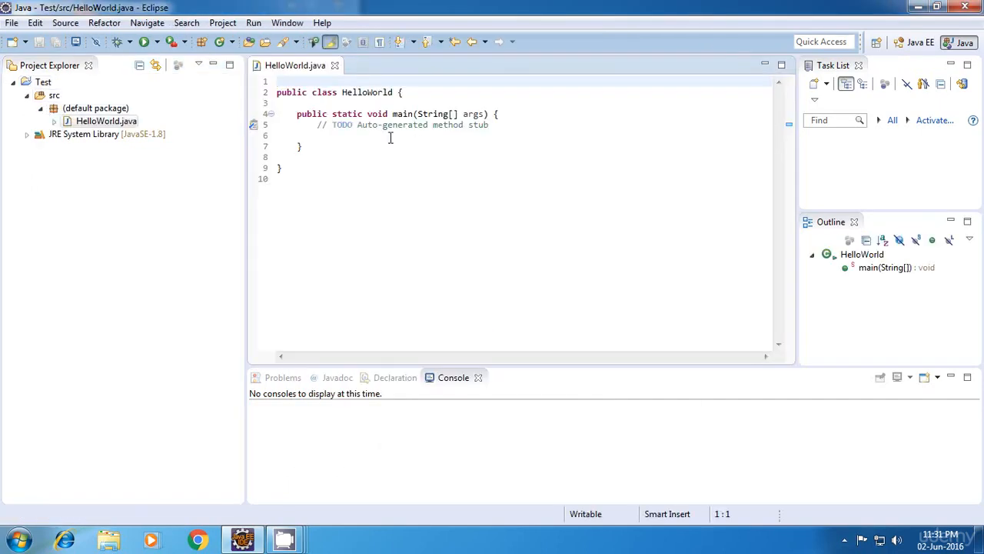
Review the generated main method declaration, highlighting the method name main
left_click(390, 137)
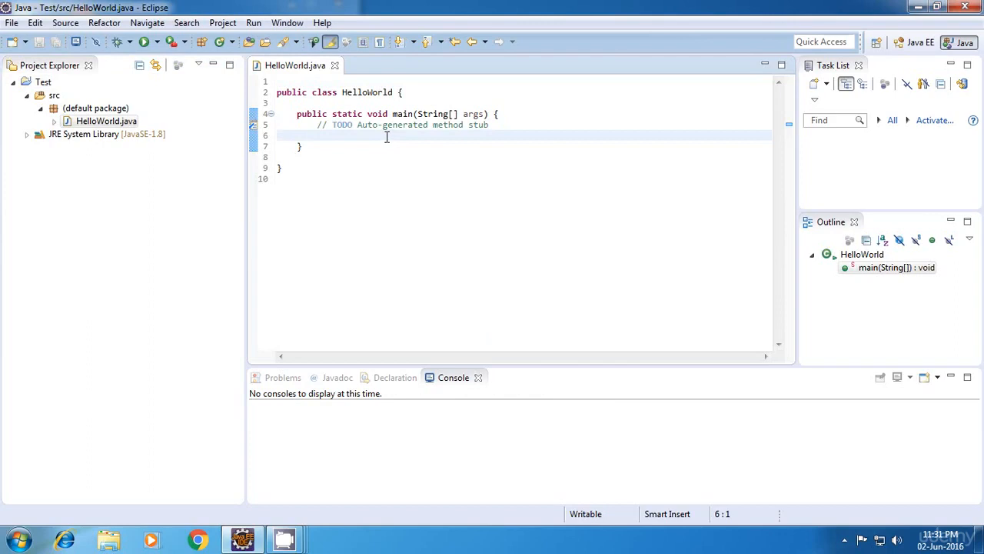
left_click(386, 137)
left_click(393, 114)
double_click(394, 114)
left_click(398, 114)
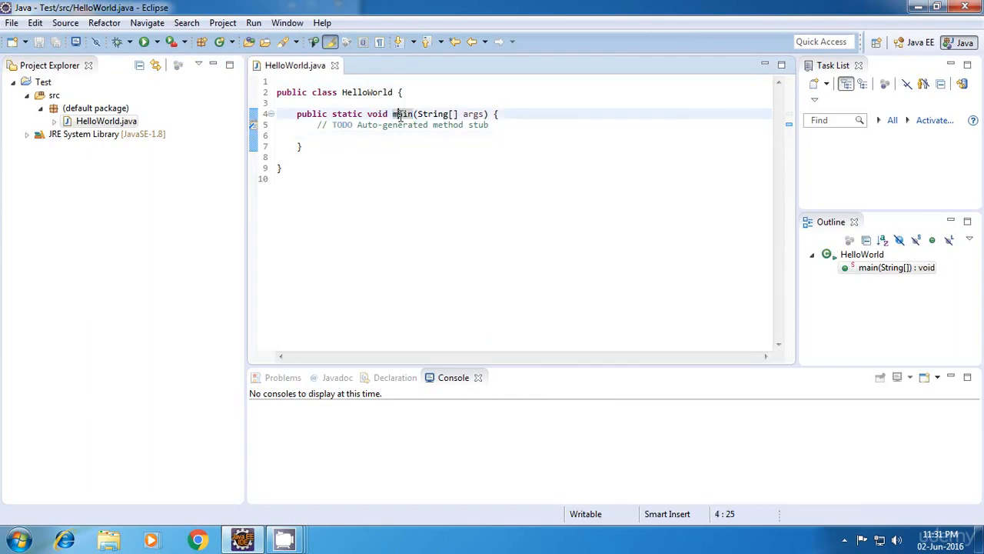
left_click_drag(392, 114, 409, 114)
left_click(409, 114)
left_click(397, 114)
left_click(391, 114)
left_click(318, 143)
left_click(387, 134)
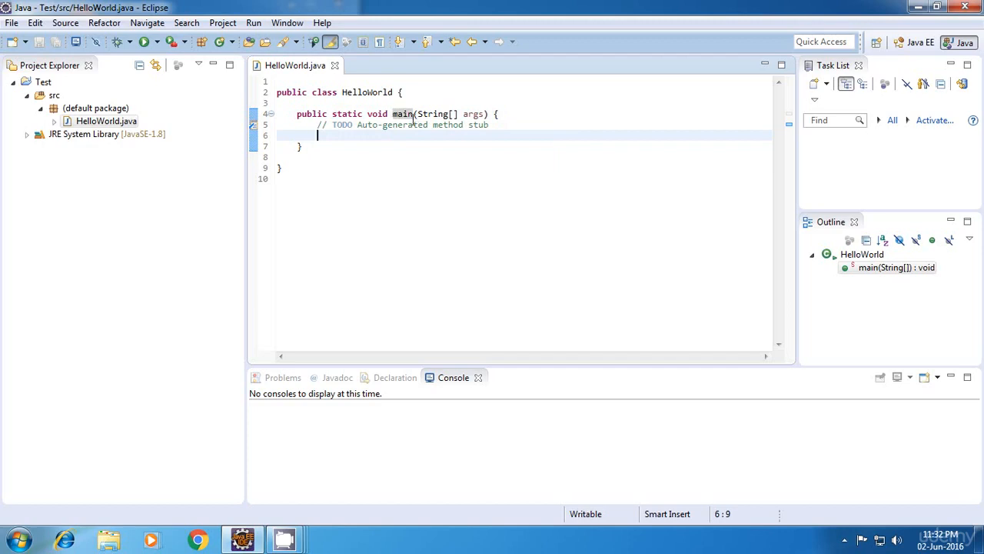
left_click(502, 114)
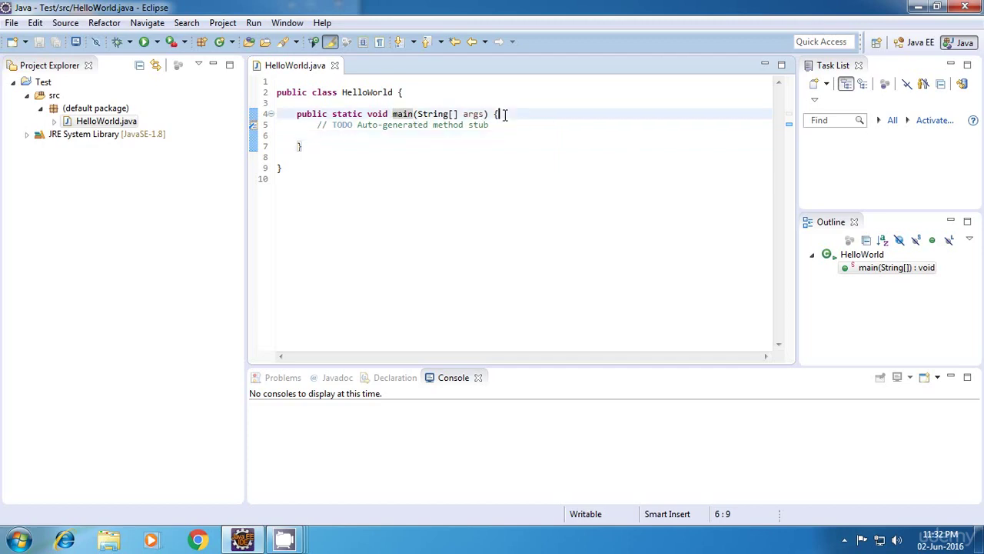
left_click(313, 146)
left_click_drag(393, 114, 415, 114)
left_click(364, 159)
left_click(396, 114)
Insert a blank line inside main's body and leave the caret on it ready for code
left_click(362, 134)
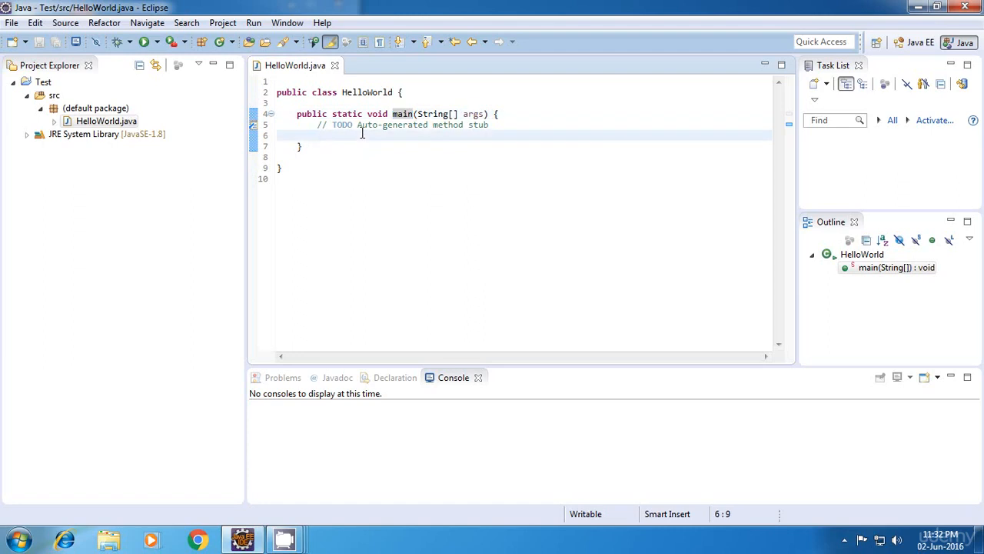
key("Return")
key("Return")
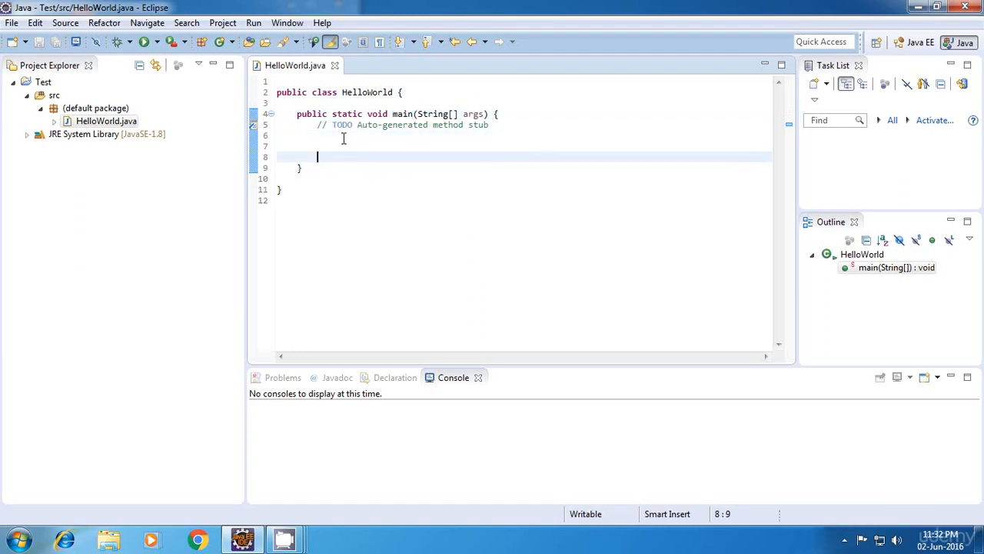
left_click(330, 151)
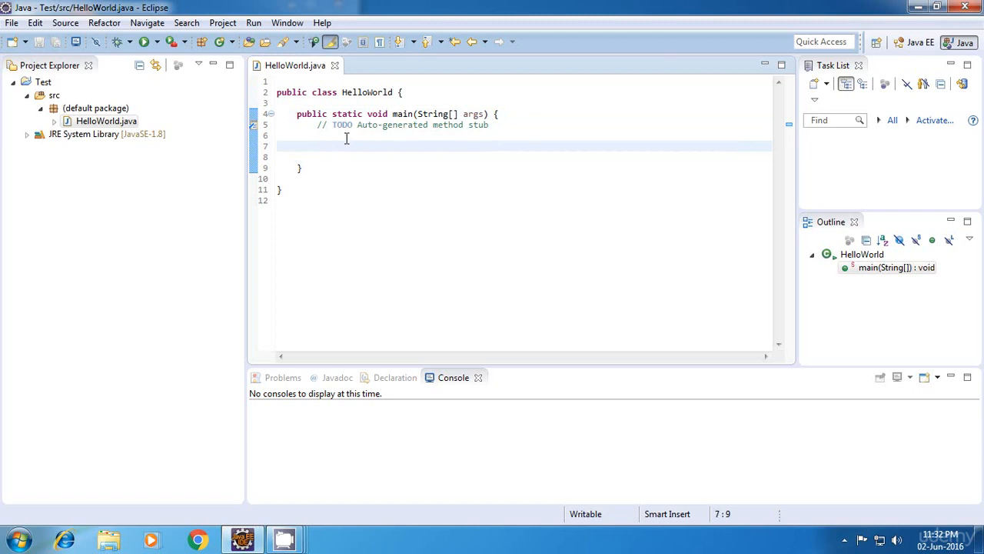
left_click(407, 115)
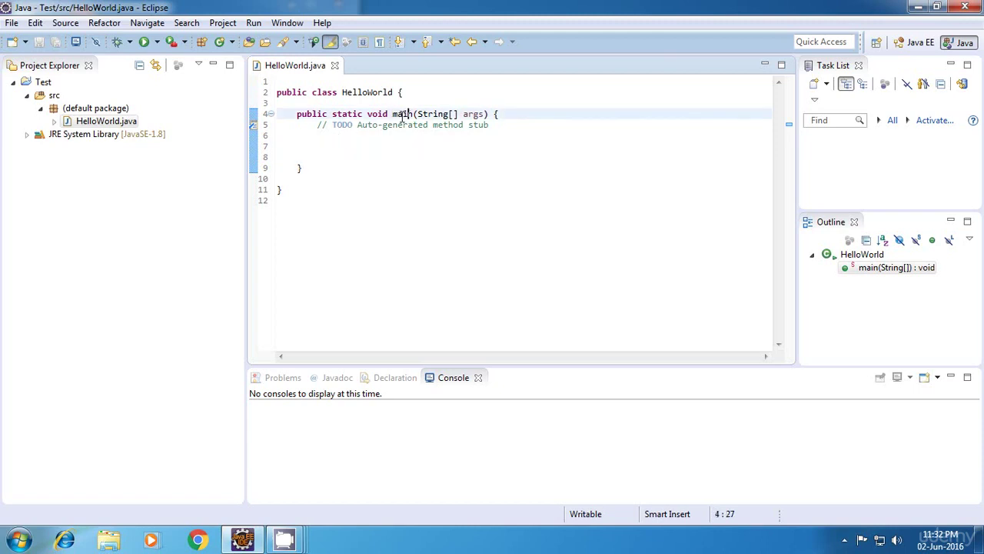
left_click(339, 148)
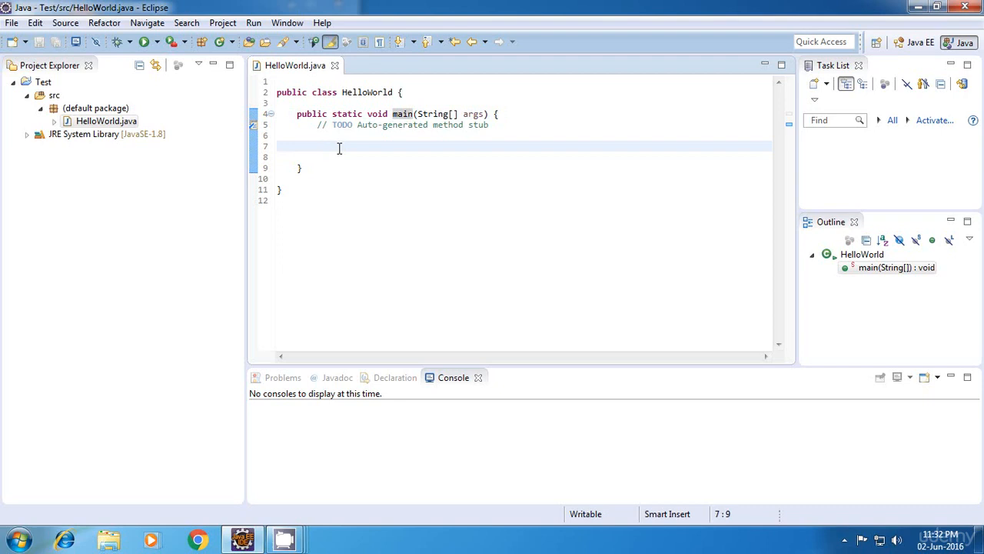
type("Sys")
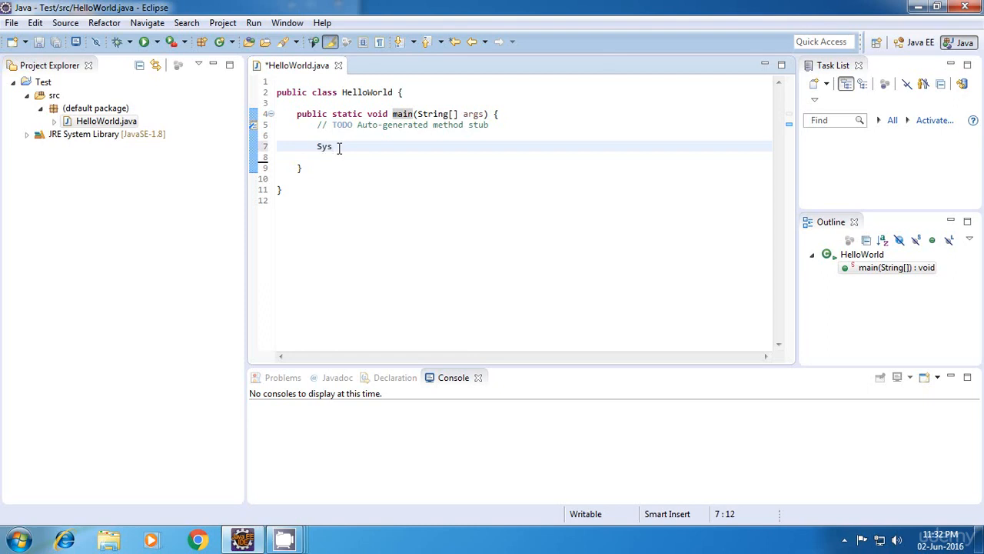
type("tem.")
type("out.")
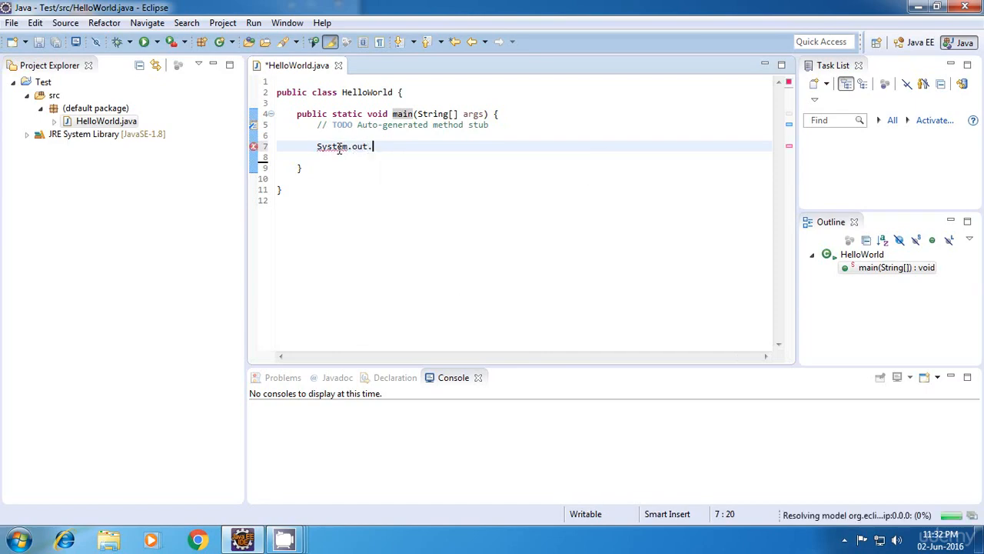
type("prin")
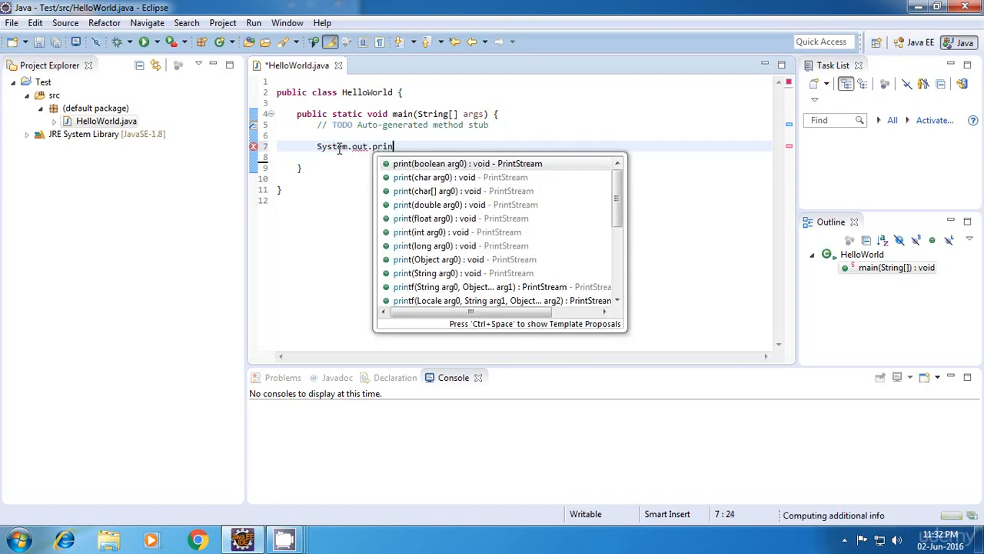
type("t")
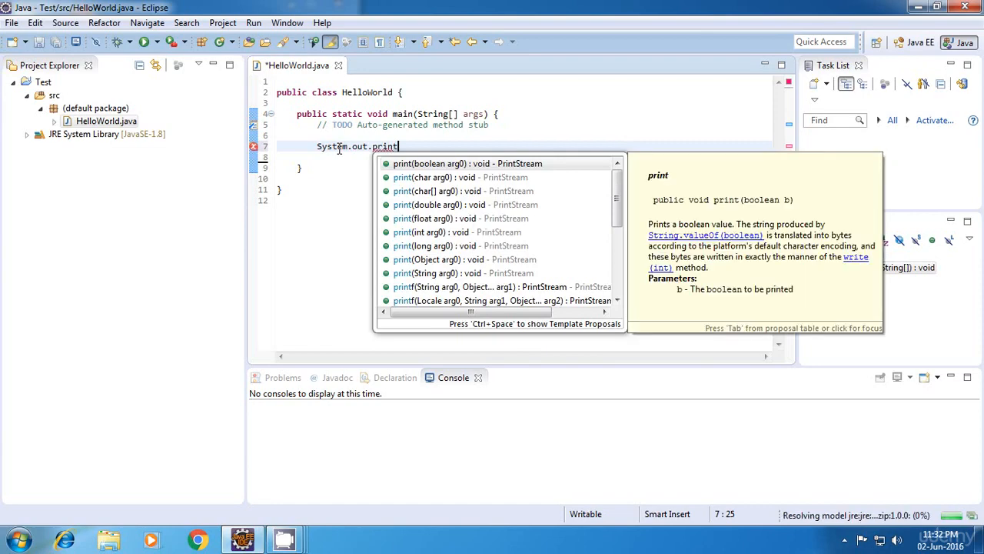
type("l")
Complete an empty System.out.println(); in main, save, and position the caret inside its parentheses
key("Return")
type(";")
key("ctrl+s")
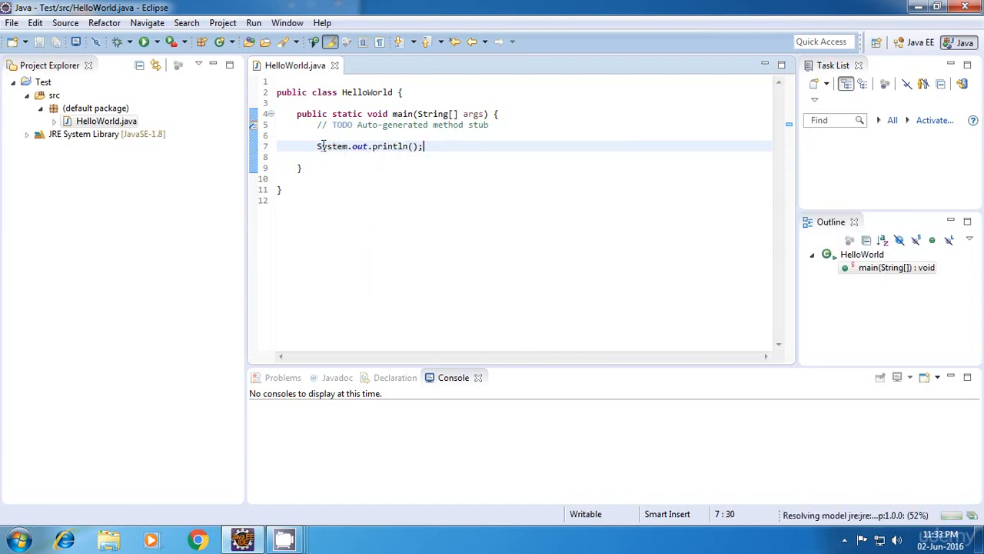
left_click_drag(317, 147, 433, 145)
left_click(433, 144)
left_click(414, 146)
left_click_drag(317, 146, 441, 147)
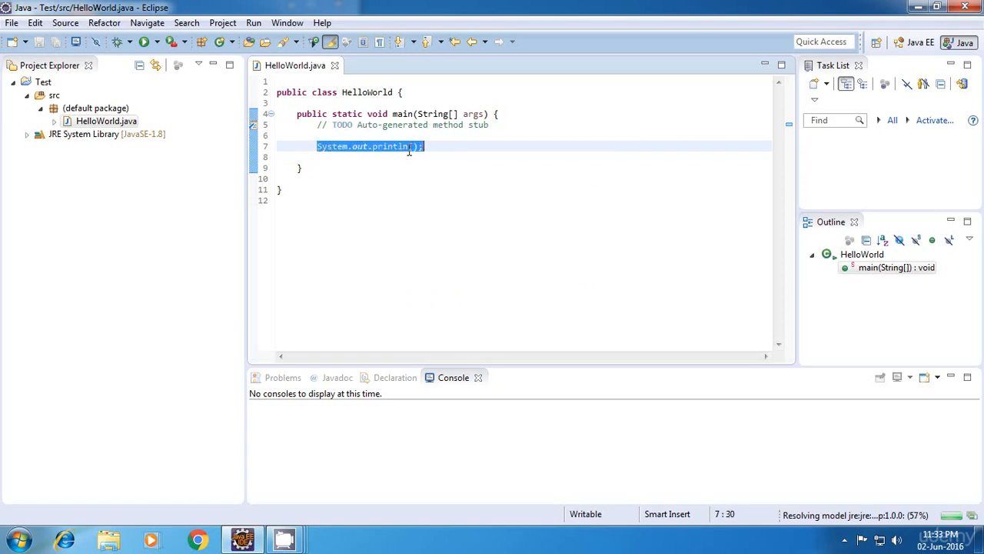
left_click(412, 148)
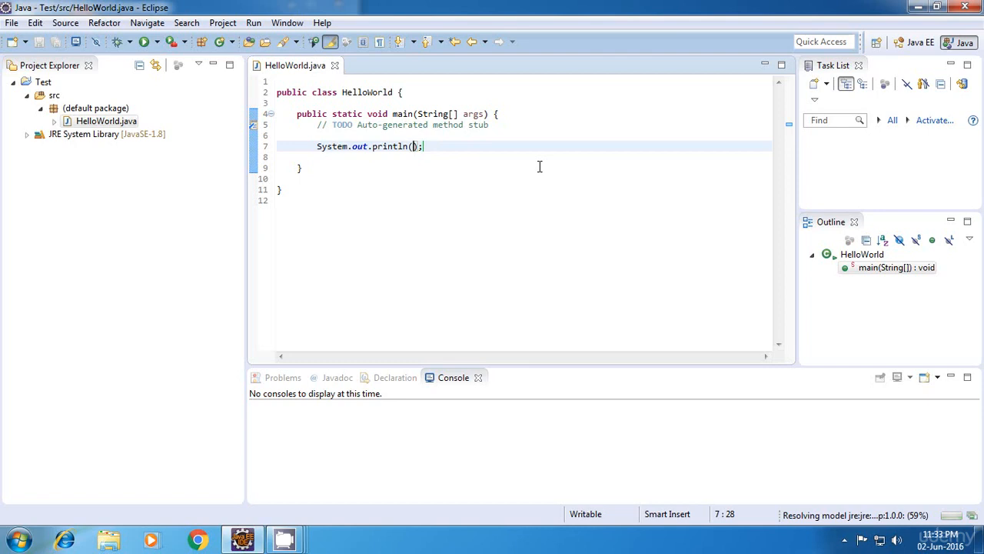
type("\"\"")
Fill the println with the quoted text "Hello World" and save HelloWorld.java
key("Left")
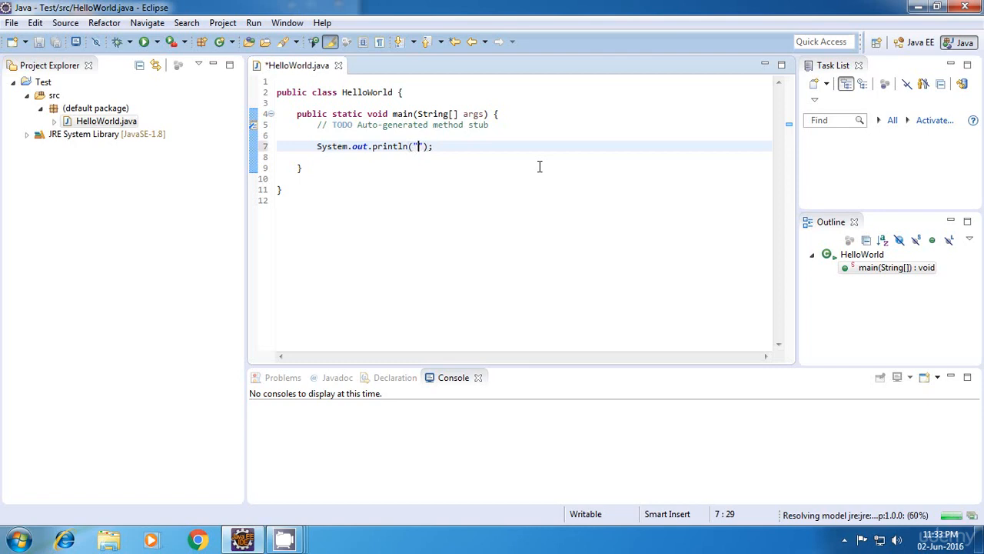
type("H")
type("ello ")
type("World")
key("ctrl+s")
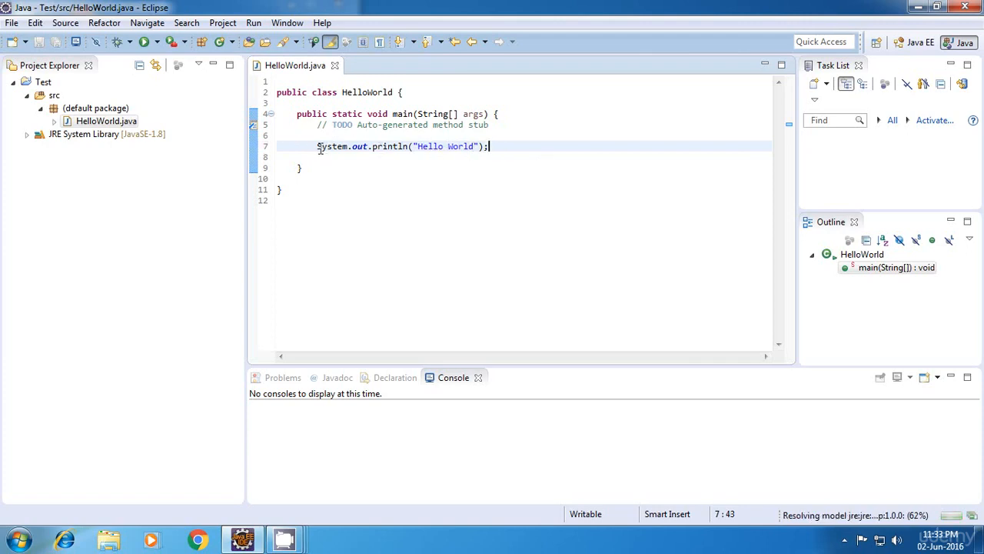
Check the Hello World println against the Hello World line shown in the Console view
left_click_drag(318, 147, 485, 147)
left_click_drag(418, 146, 475, 146)
left_click(314, 441)
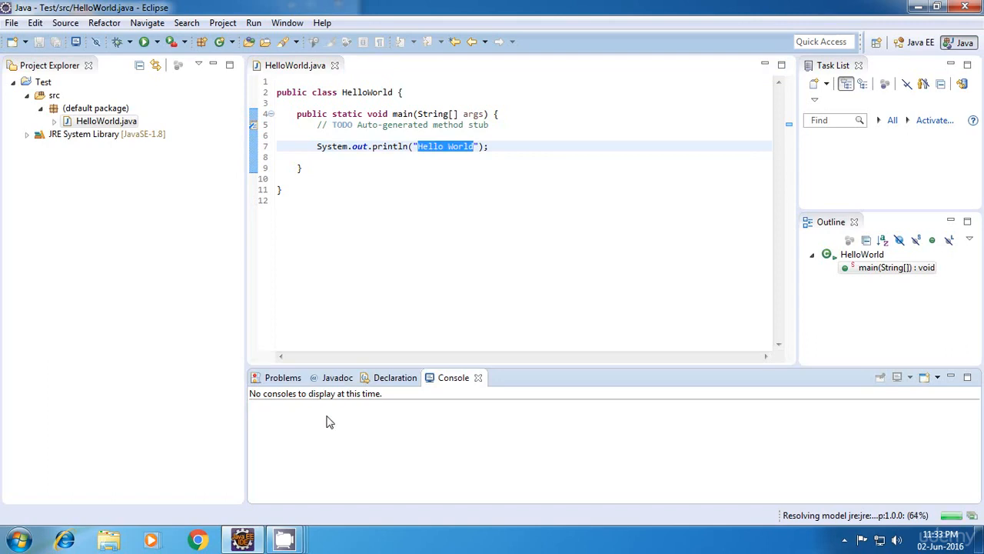
left_click(504, 156)
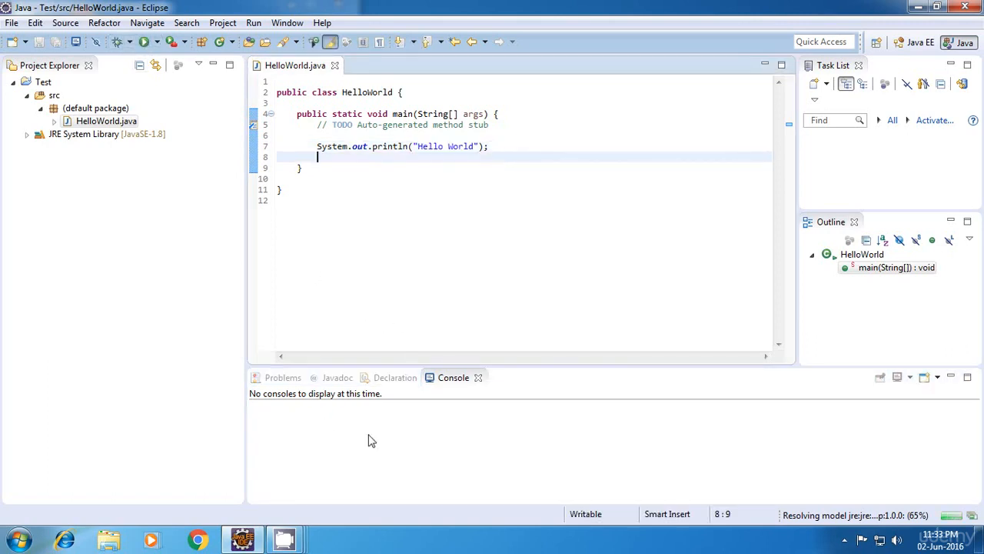
triple_click(329, 409)
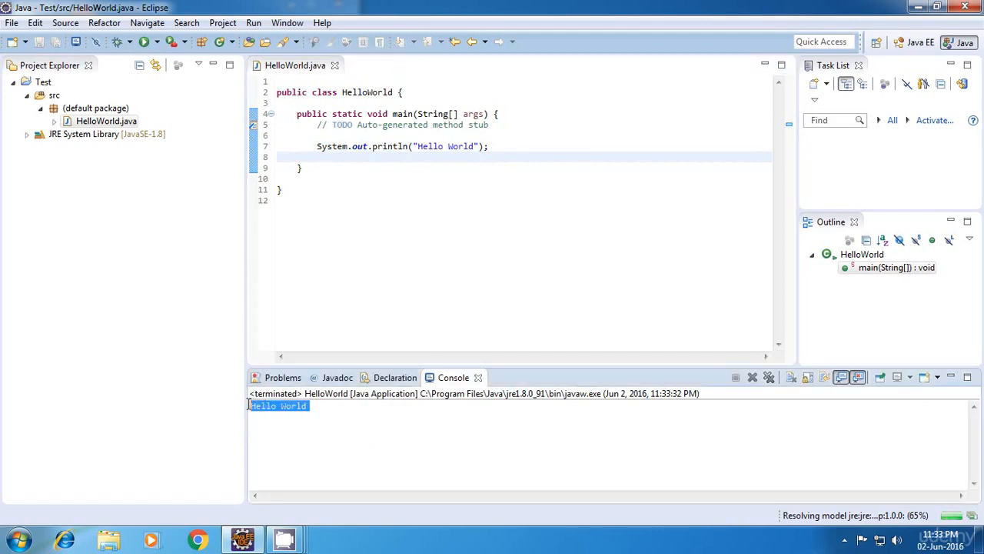
left_click(333, 421)
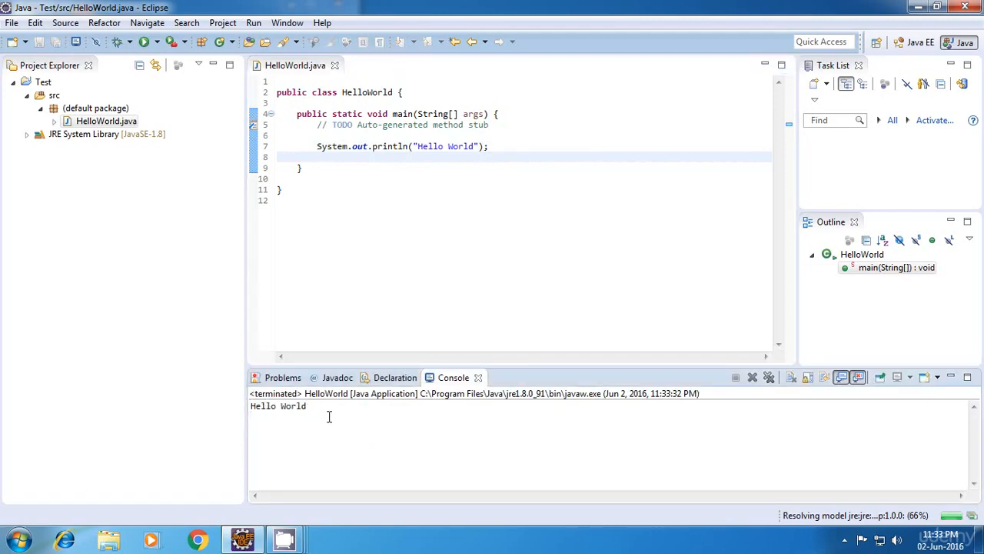
Add a println printing "Entering main" above the Hello World statement using sysout completion
left_click(352, 134)
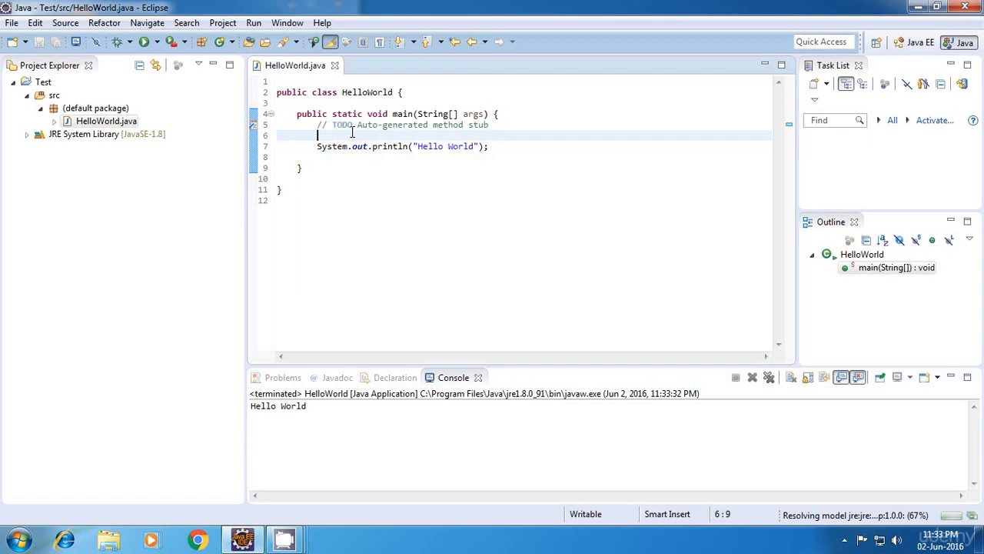
key("Return")
type("s")
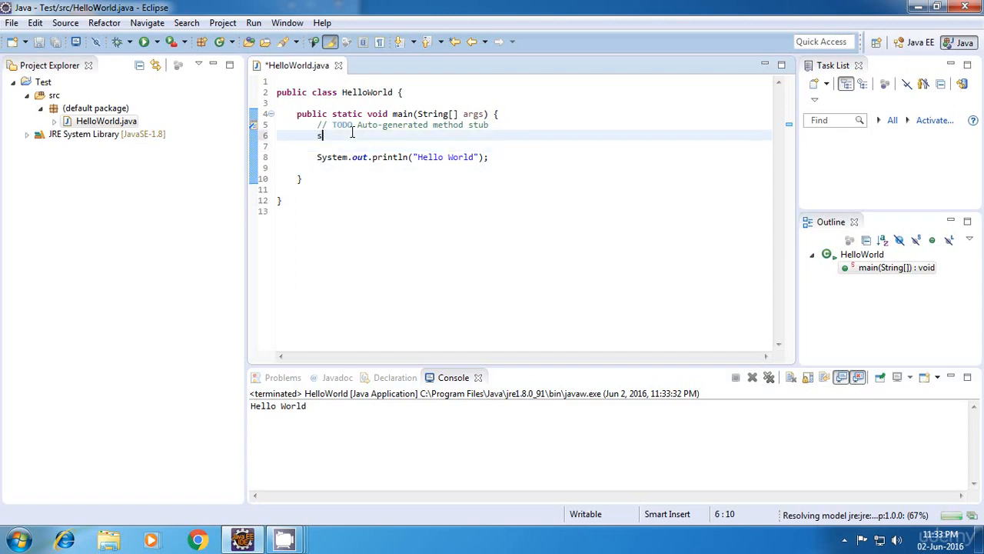
type("ys")
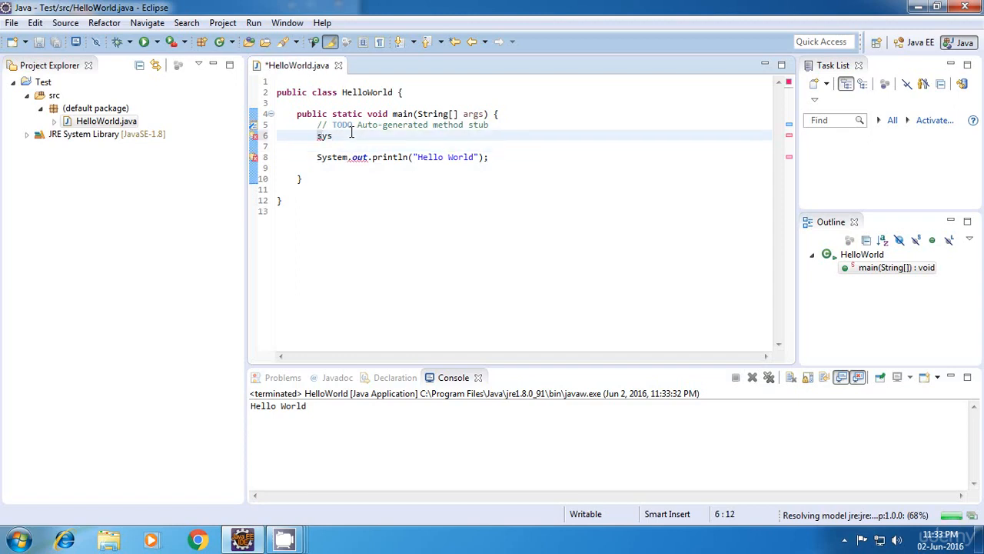
key("BackSpace")
key("BackSpace")
key("BackSpace")
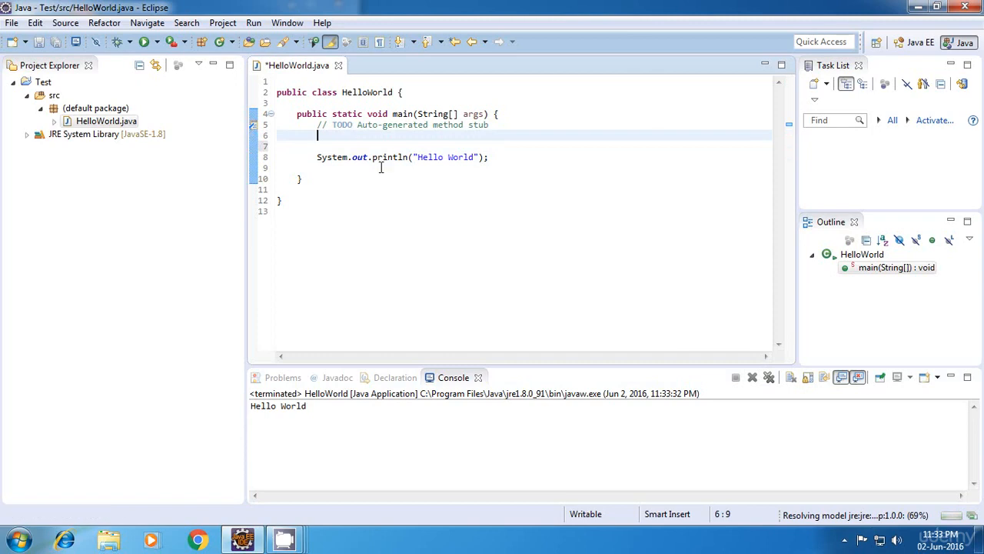
left_click(364, 156)
left_click(327, 136)
type("sys")
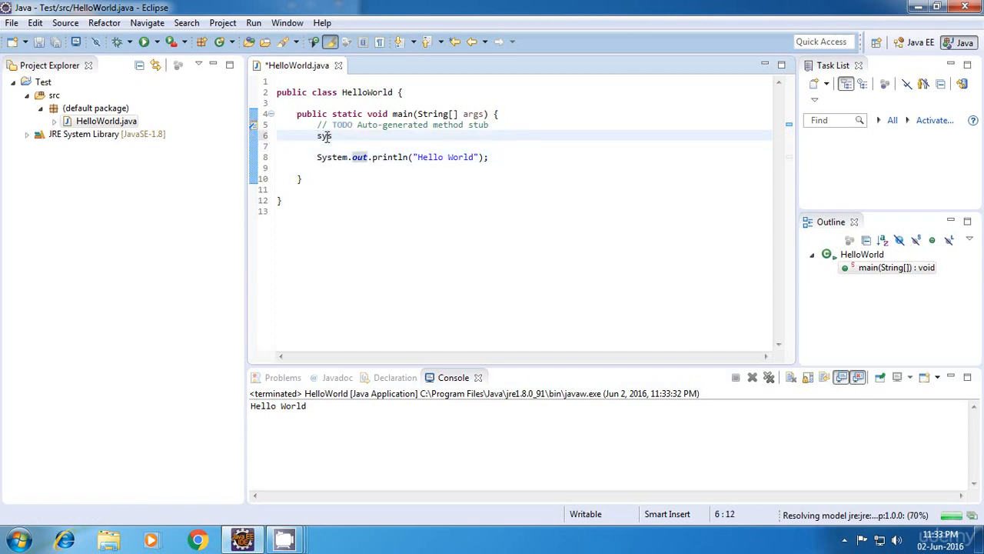
type("out")
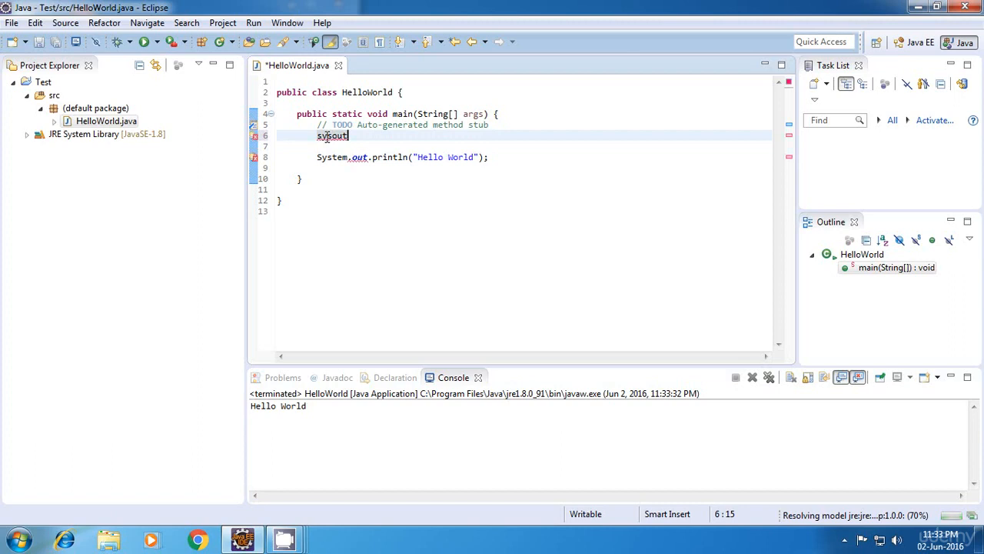
key("ctrl+space")
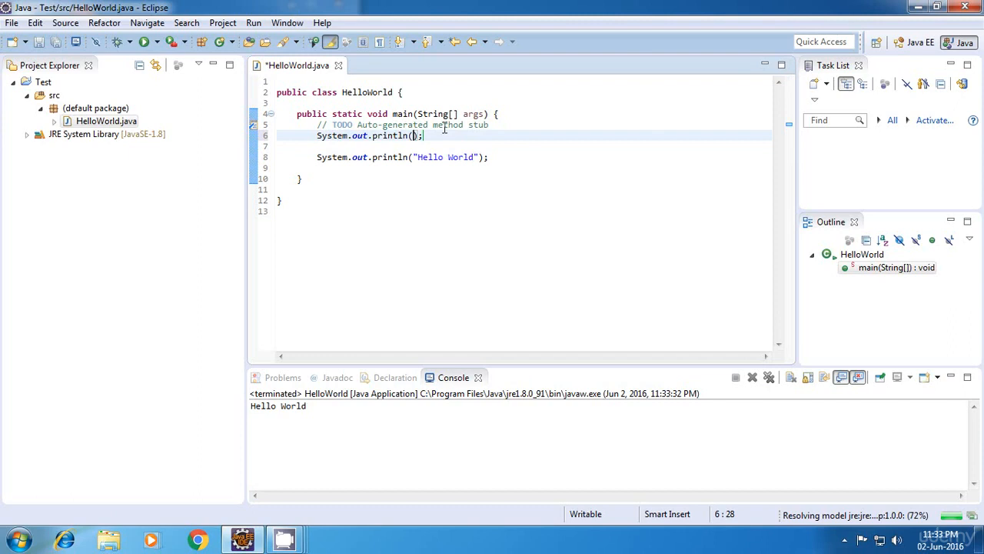
type("\"")
type("Entering ")
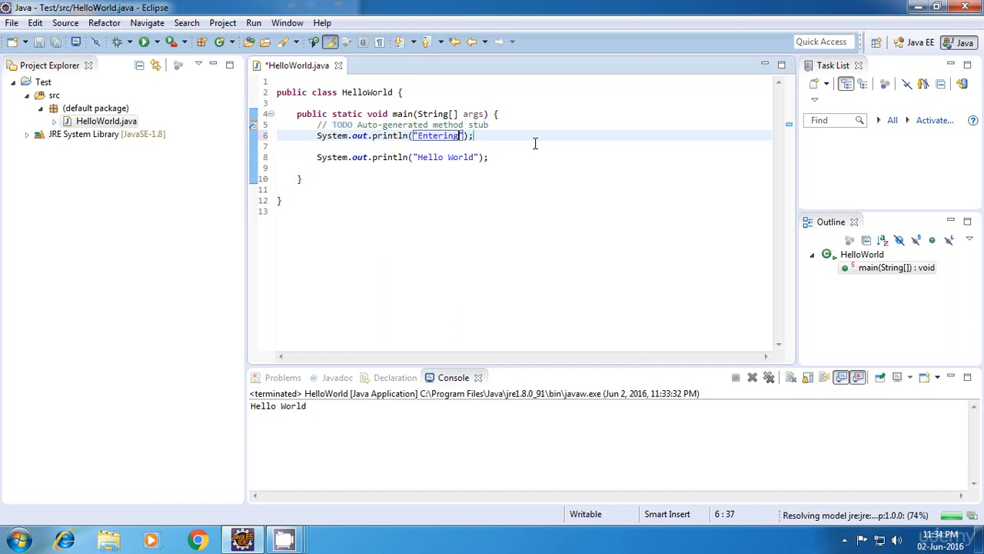
type("main")
key("Down")
key("Down")
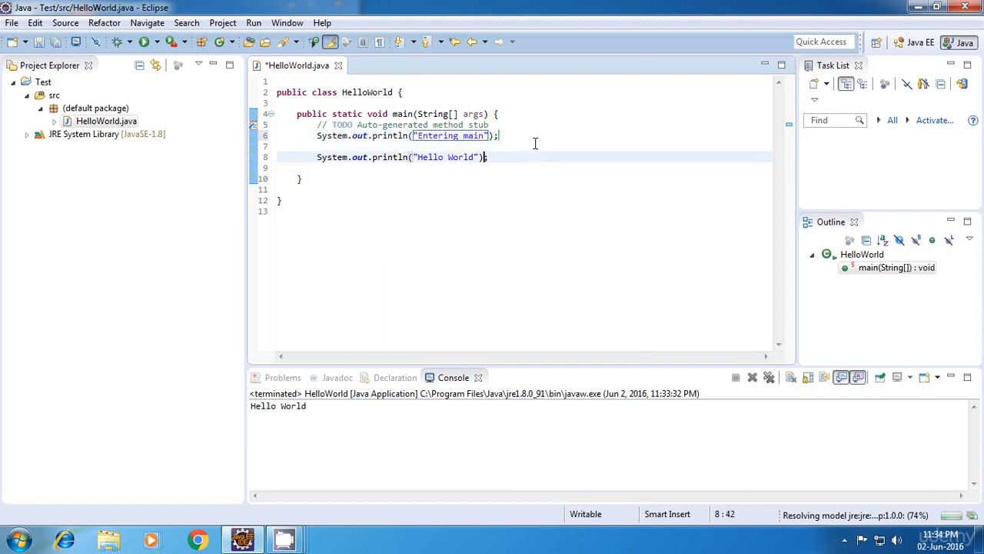
Add a println printing "Leaving main" below the Hello World statement using sysout completion
key("Up")
key("Down")
key("Down")
key("End")
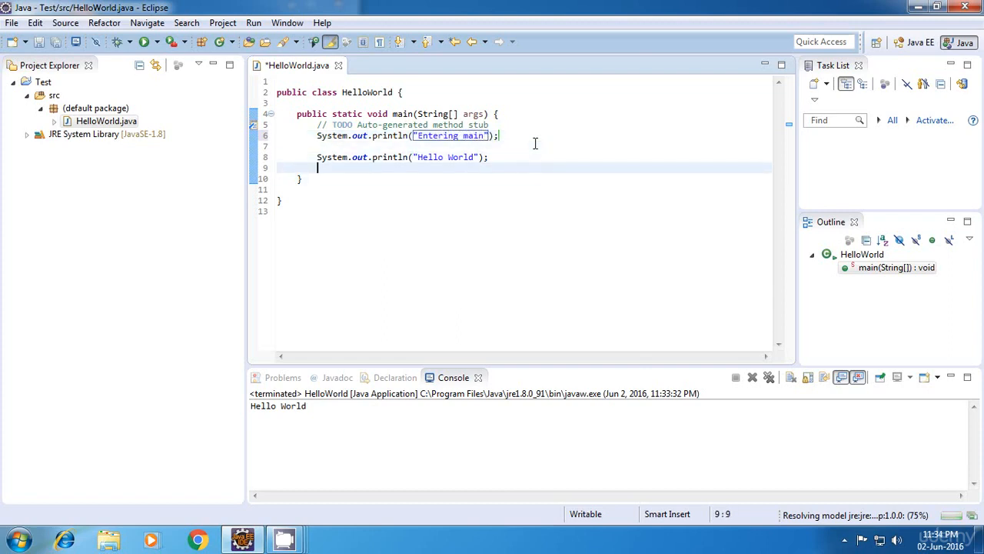
key("Return")
key("Return")
type("sys")
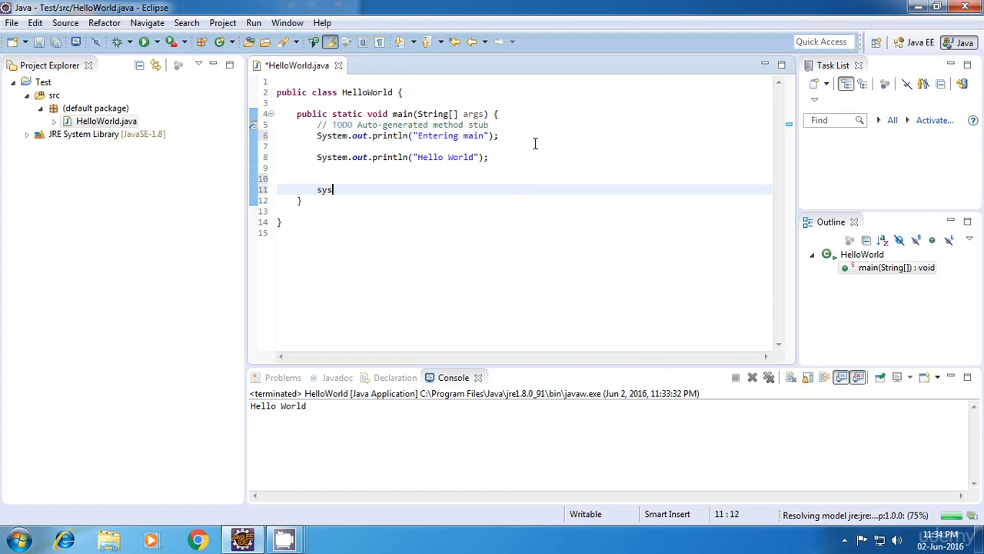
type("out")
key("ctrl+space")
type("\"")
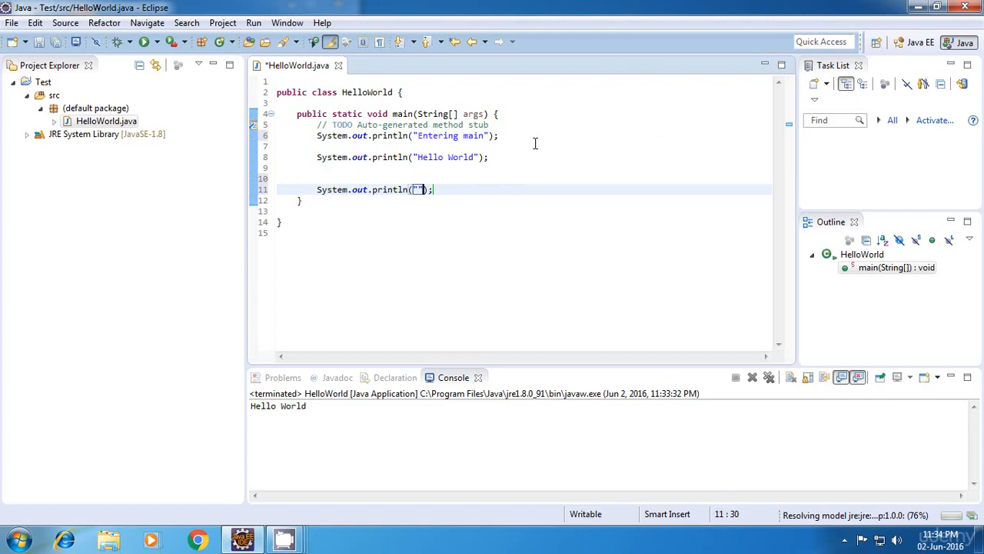
type("Leaving ")
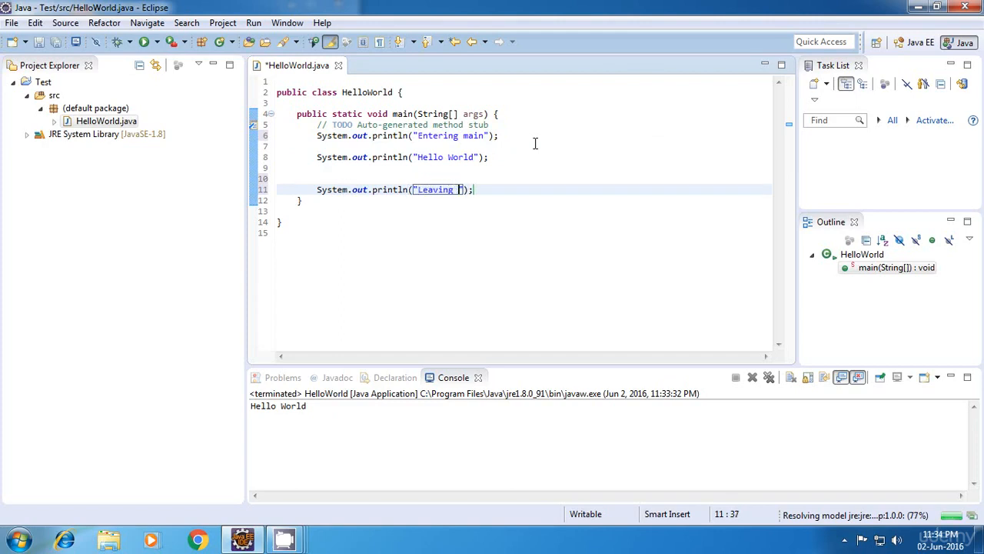
type("main")
Save the file and insert a blank line above the Hello World println
key("ctrl+s")
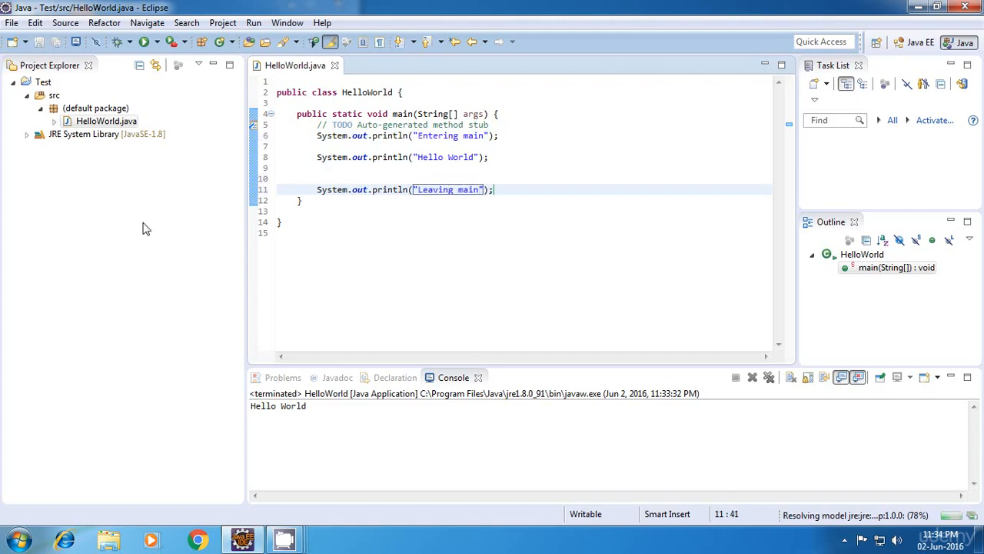
left_click(322, 155)
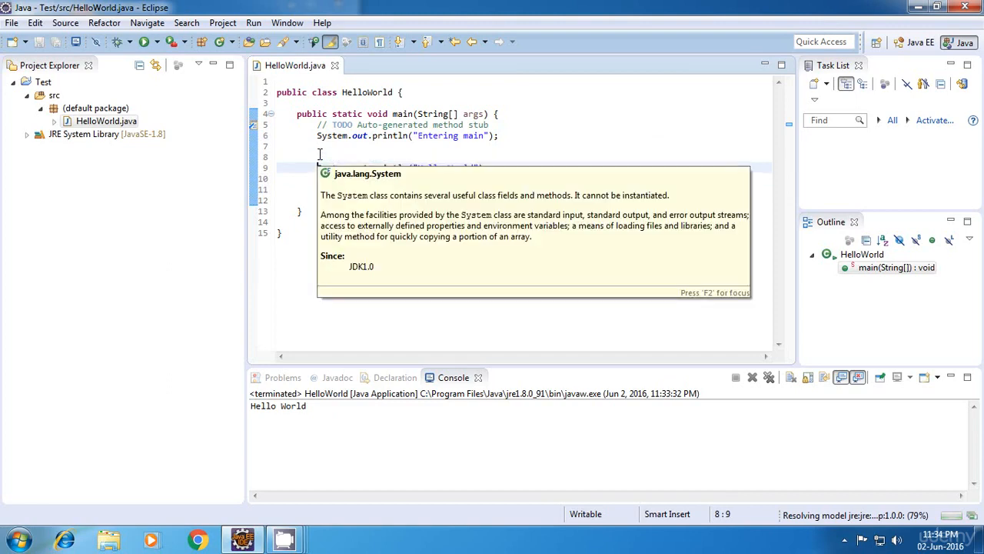
key("Return")
left_click(377, 145)
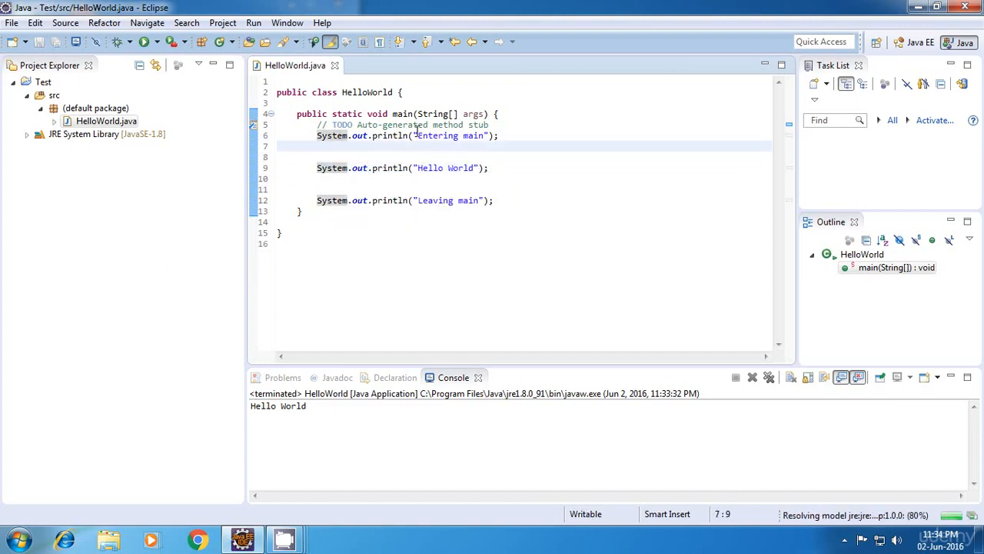
Review the Entering main, Hello World and Leaving main statements and the blank lines between them
left_click(328, 134)
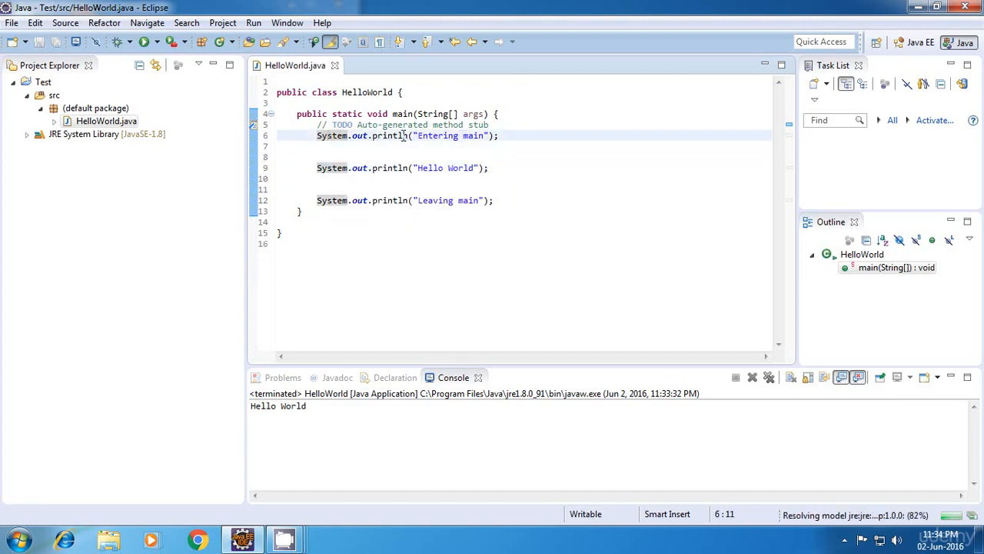
left_click_drag(315, 135, 500, 136)
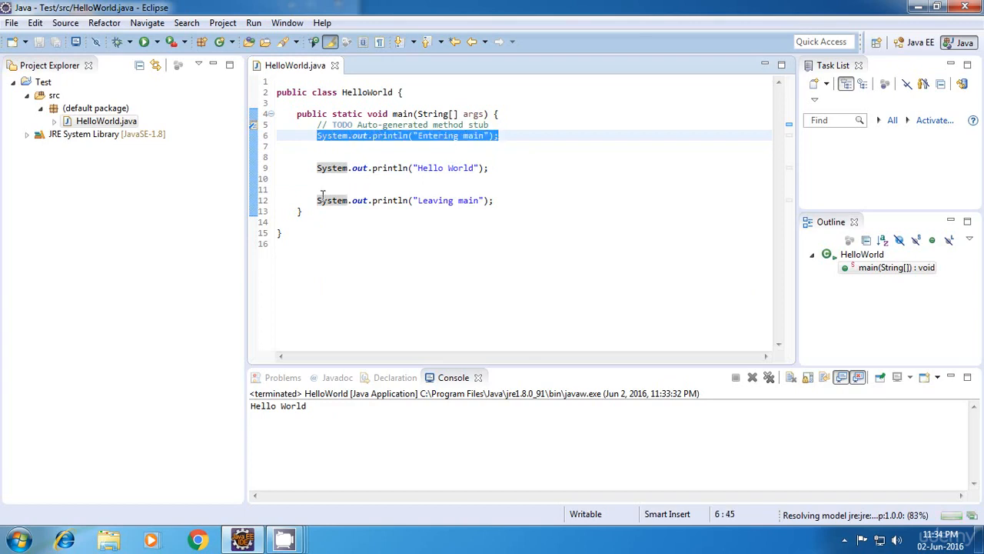
left_click_drag(315, 200, 501, 199)
left_click(502, 199)
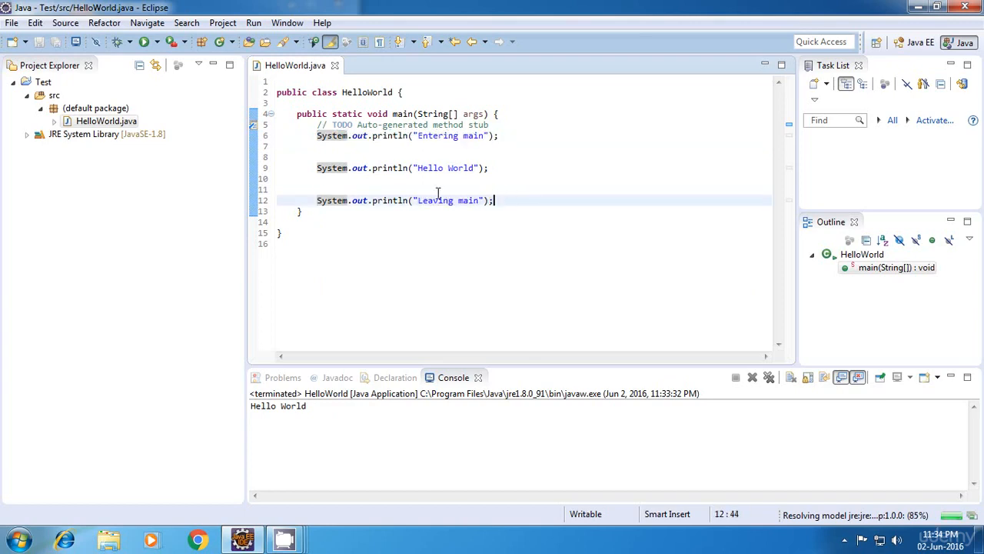
left_click(362, 146)
left_click_drag(315, 135, 501, 134)
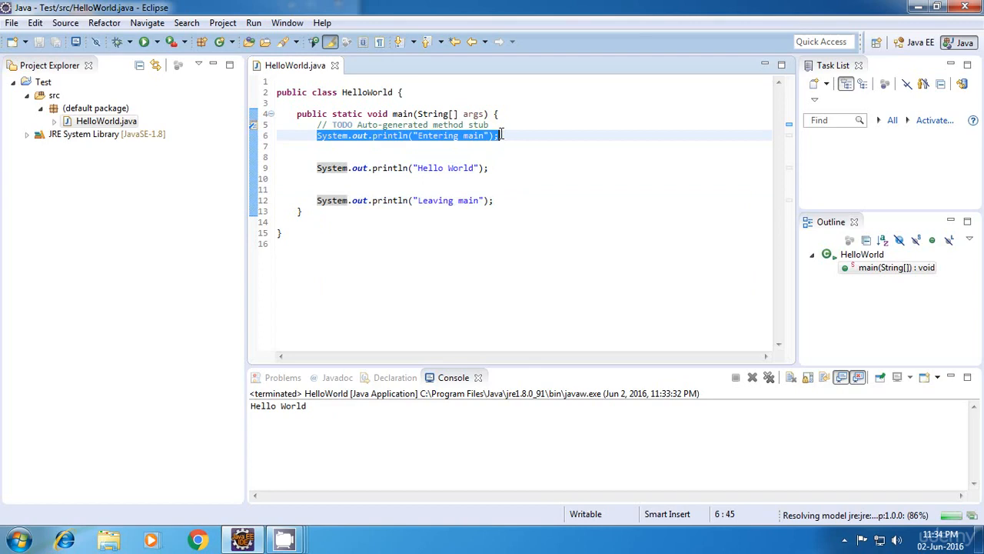
left_click(513, 137)
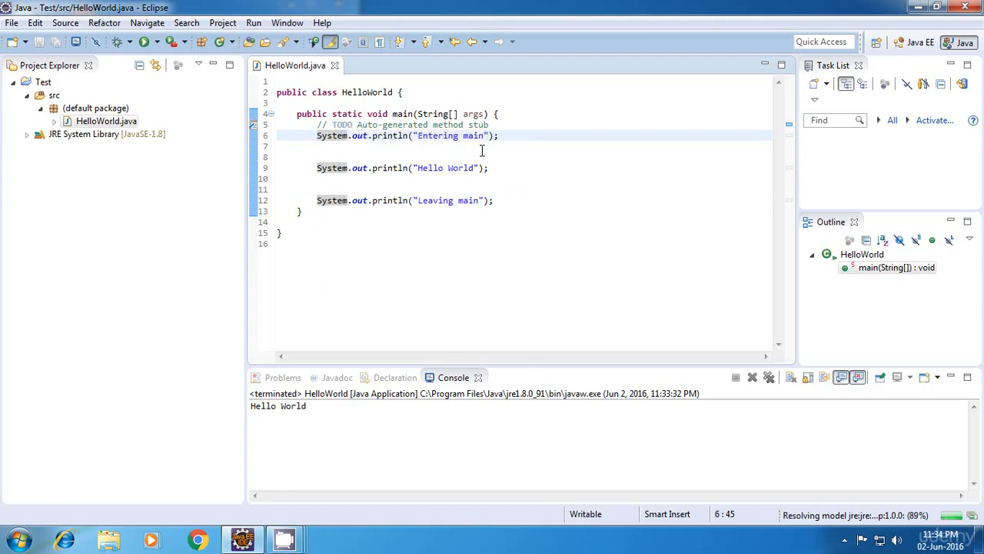
left_click(512, 169)
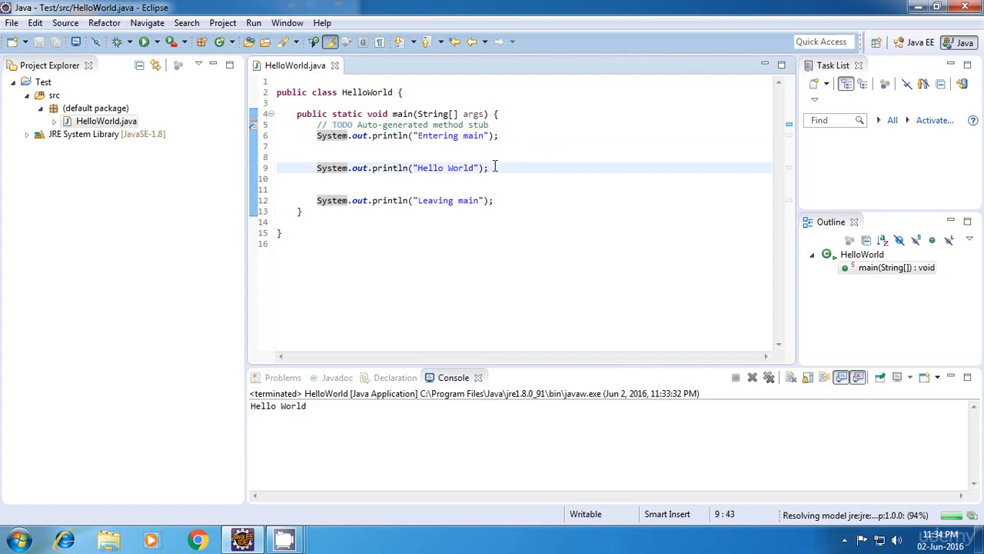
left_click_drag(317, 135, 499, 136)
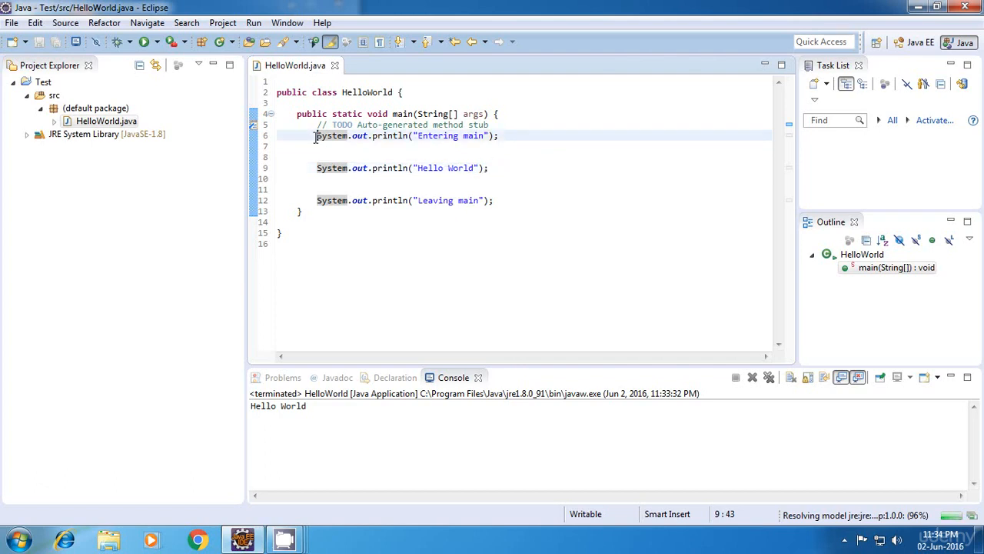
left_click_drag(316, 200, 494, 200)
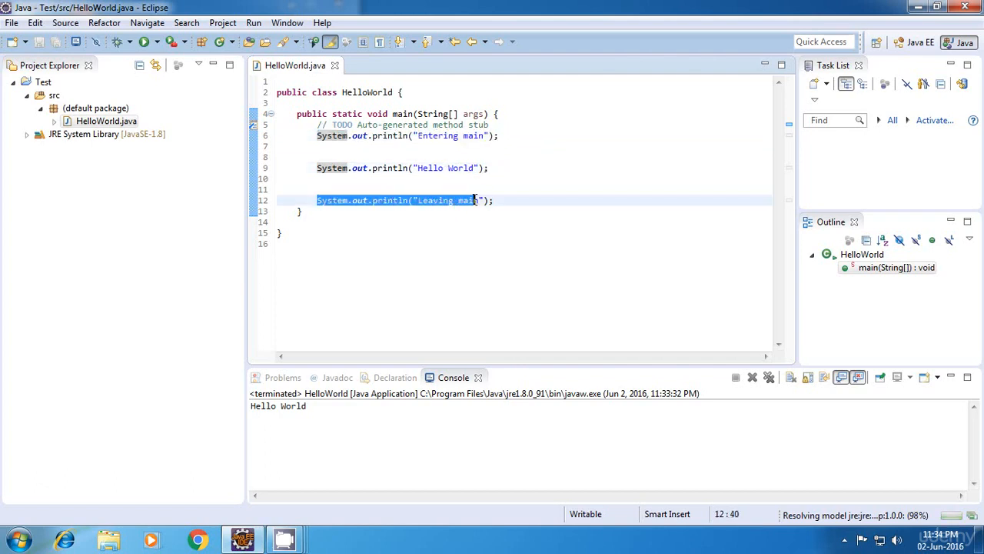
left_click_drag(317, 135, 489, 135)
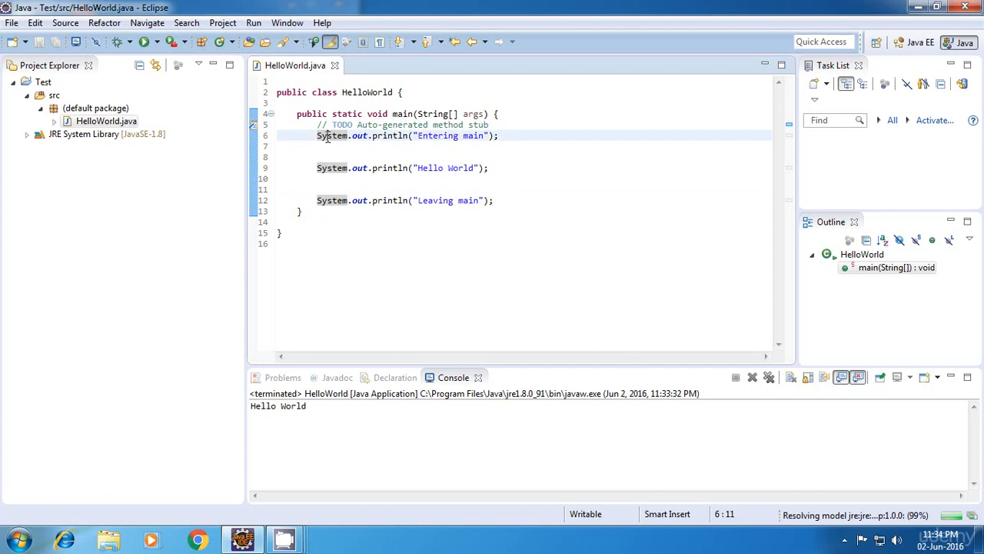
left_click(458, 146)
left_click(337, 179)
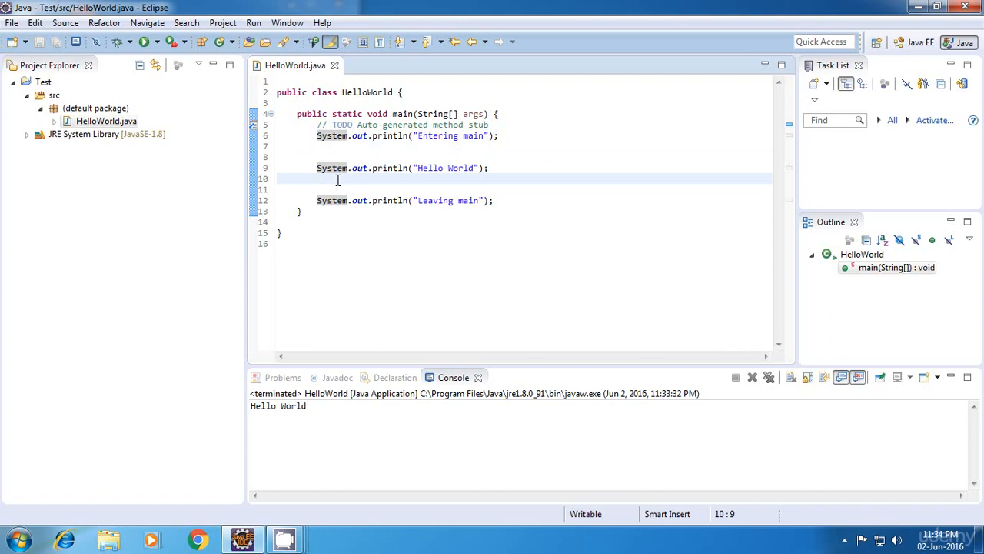
left_click(327, 151)
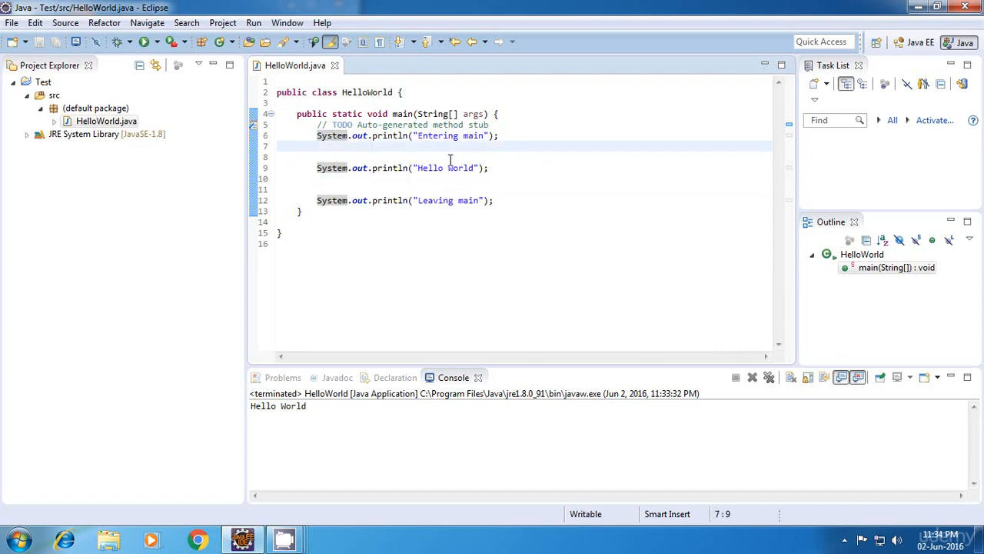
left_click(326, 180)
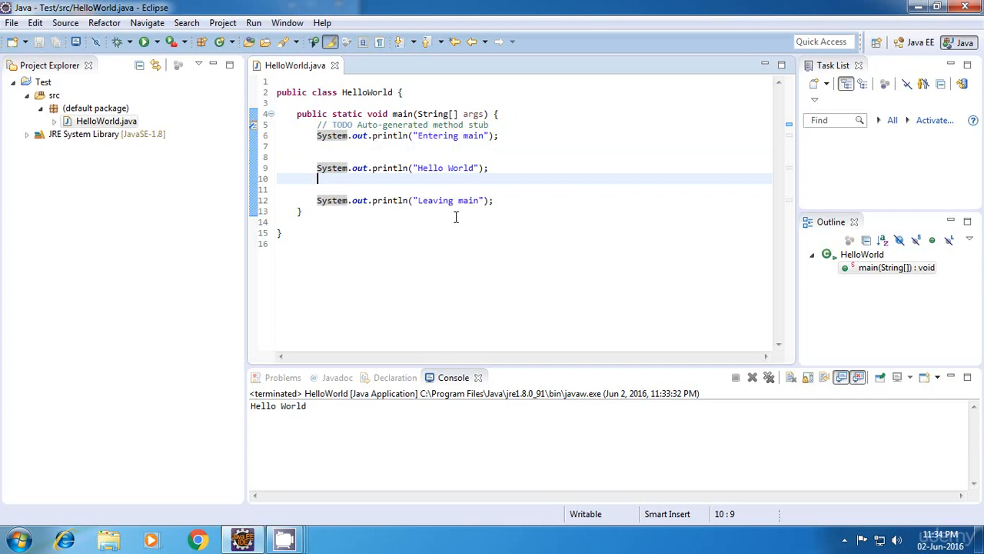
Run the HelloWorld program from the toolbar Run button
left_click(356, 229)
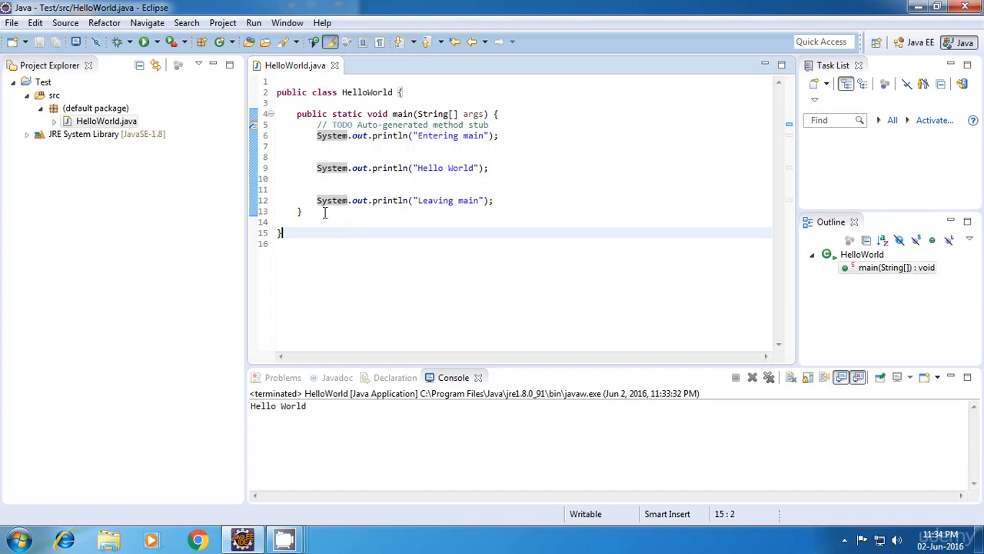
left_click(350, 221)
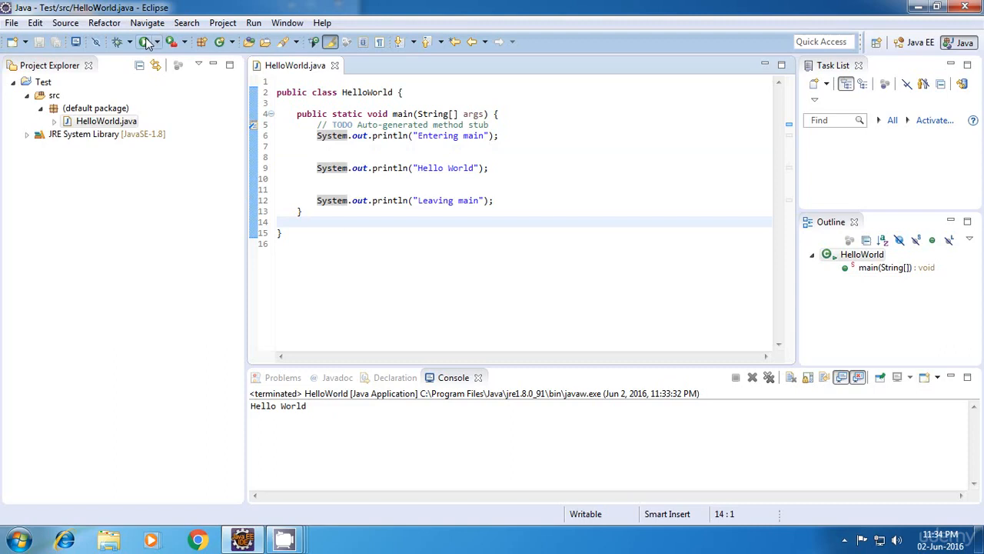
left_click(144, 42)
Verify the console shows Entering main, Hello World and Leaving main matching the code
left_click_drag(338, 406, 244, 409)
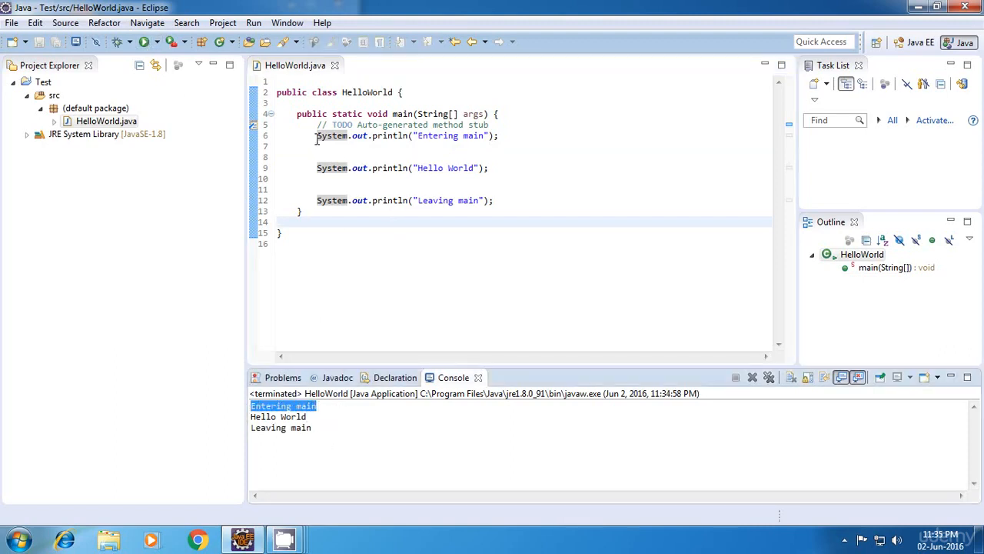
left_click_drag(316, 136, 483, 135)
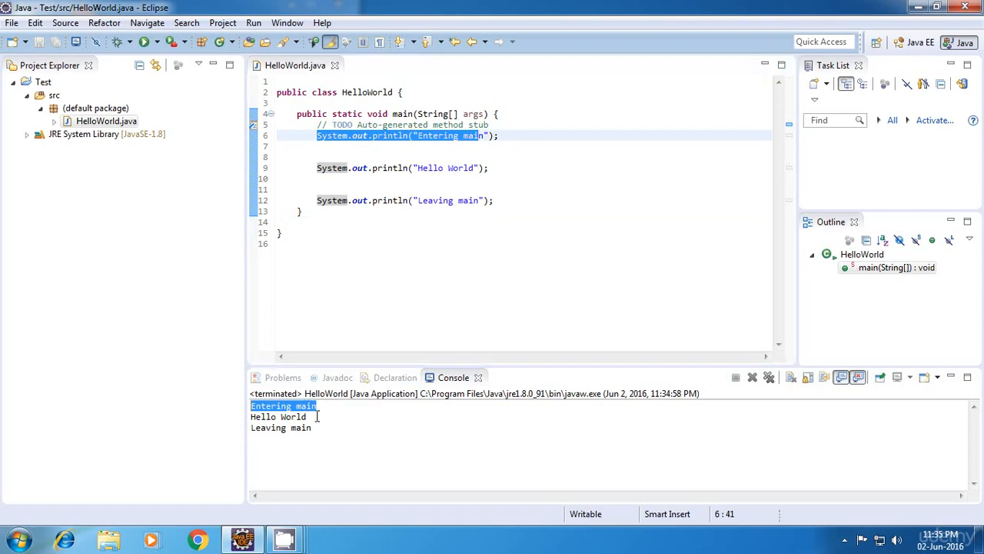
left_click_drag(316, 416, 241, 422)
left_click_drag(338, 429, 269, 433)
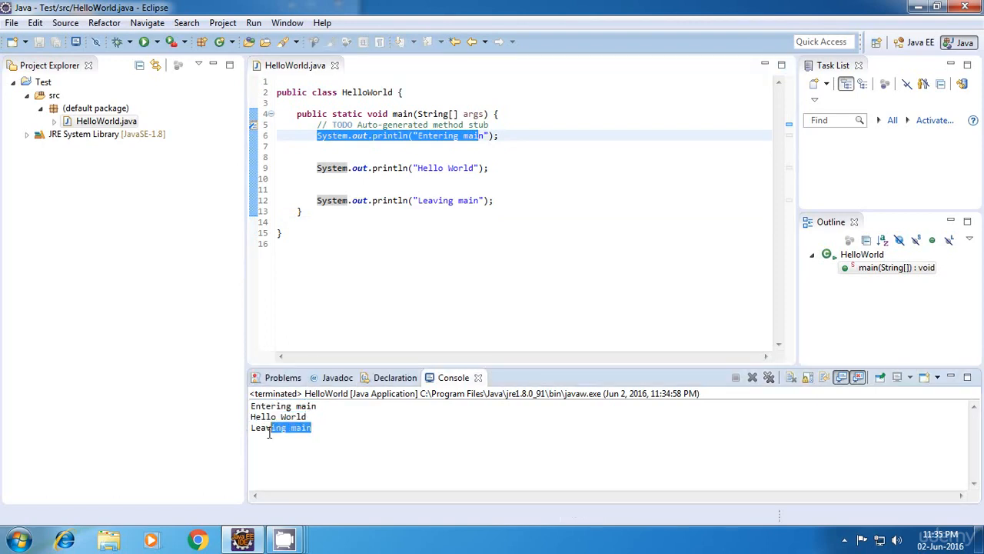
left_click(269, 433)
left_click(523, 190)
left_click(367, 218)
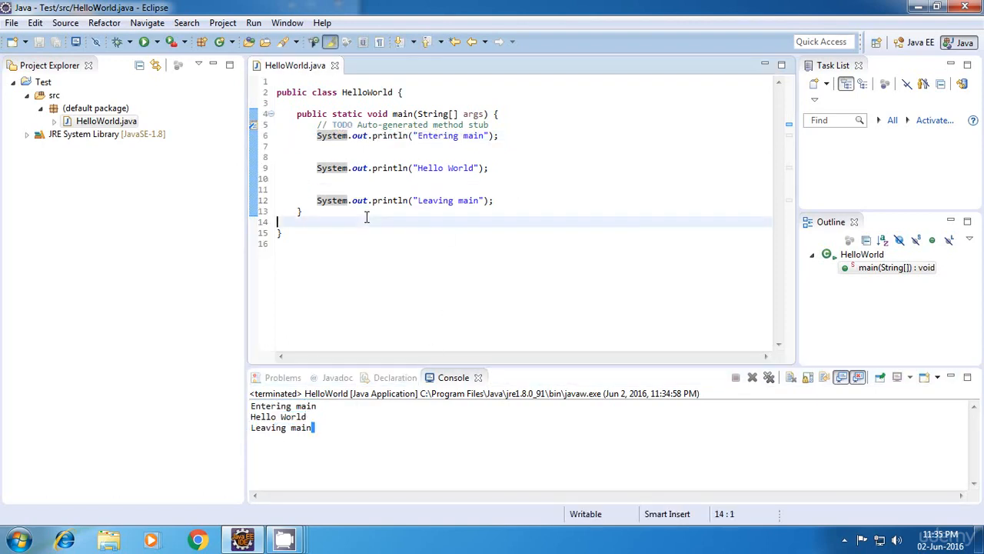